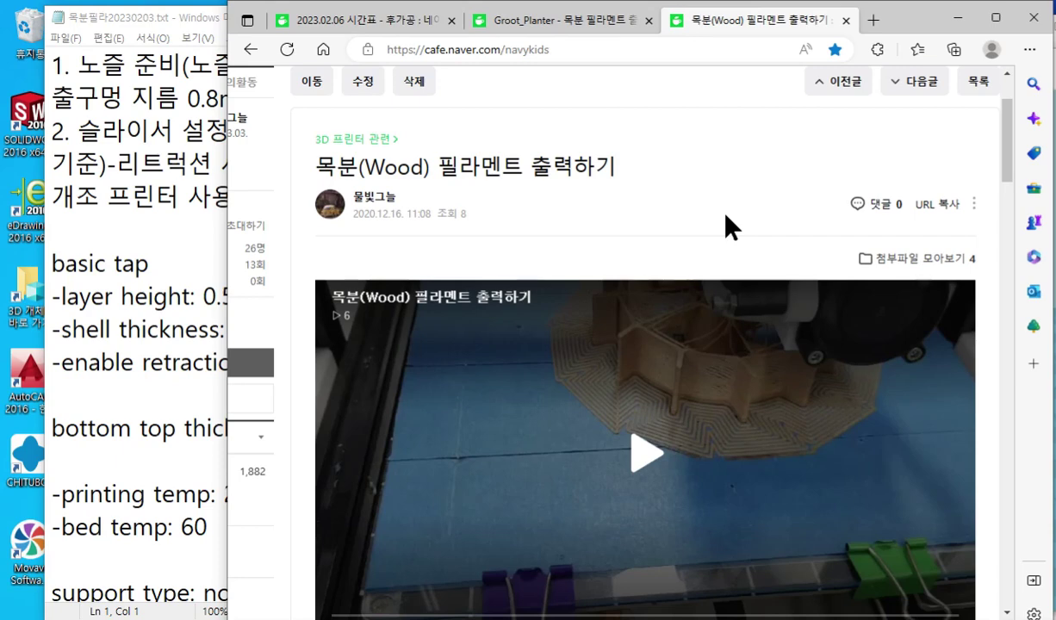
# - Underline the 0.8 mm nozzle diameter, the no-retraction note and the 200 printing temperature in the post with the screen pen, and clear the marks
pyautogui.scroll(-7, 728, 225)
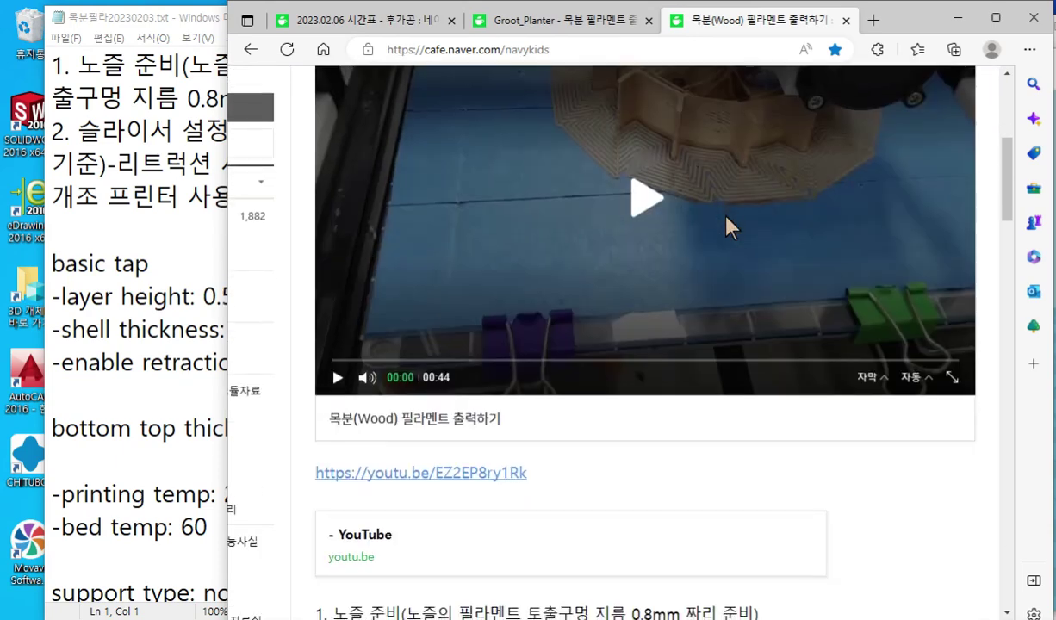
pyautogui.scroll(-4, 728, 226)
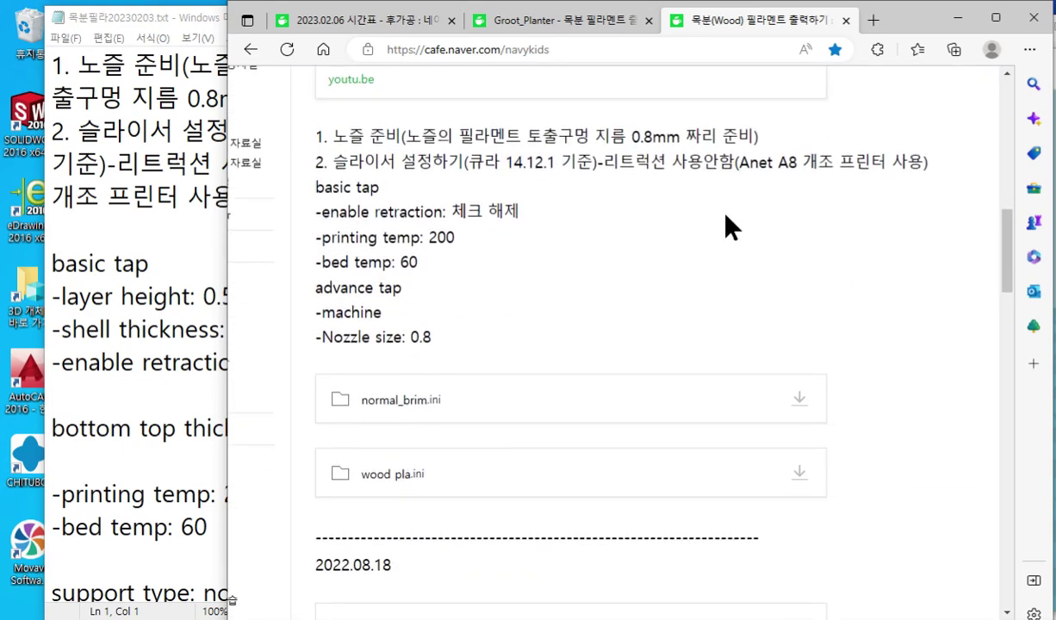
pyautogui.scroll(2, 728, 226)
pyautogui.scroll(-1, 728, 226)
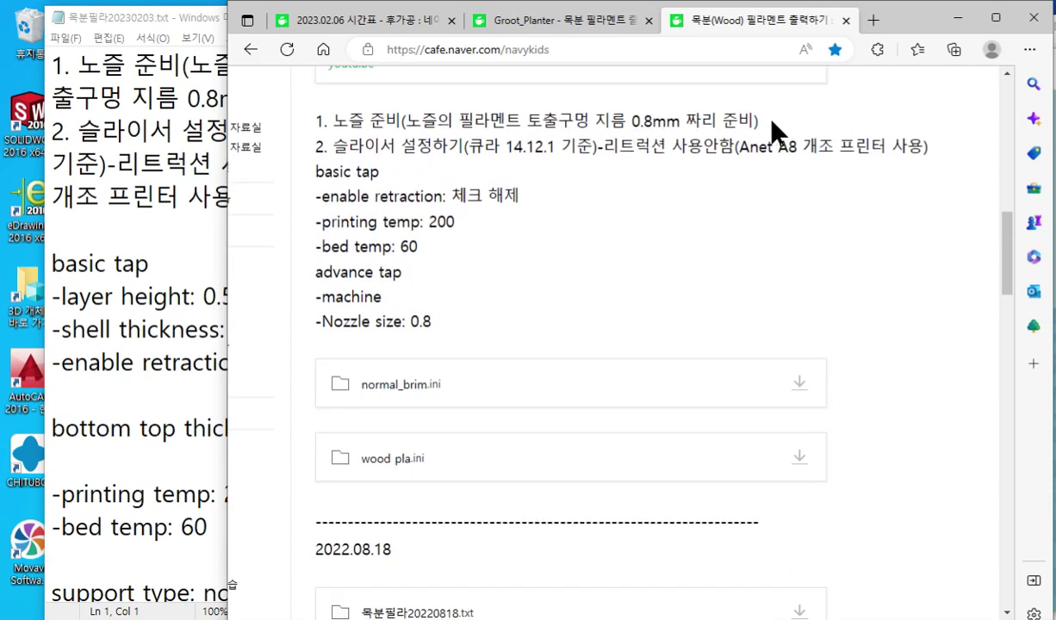
pyautogui.press('F12')
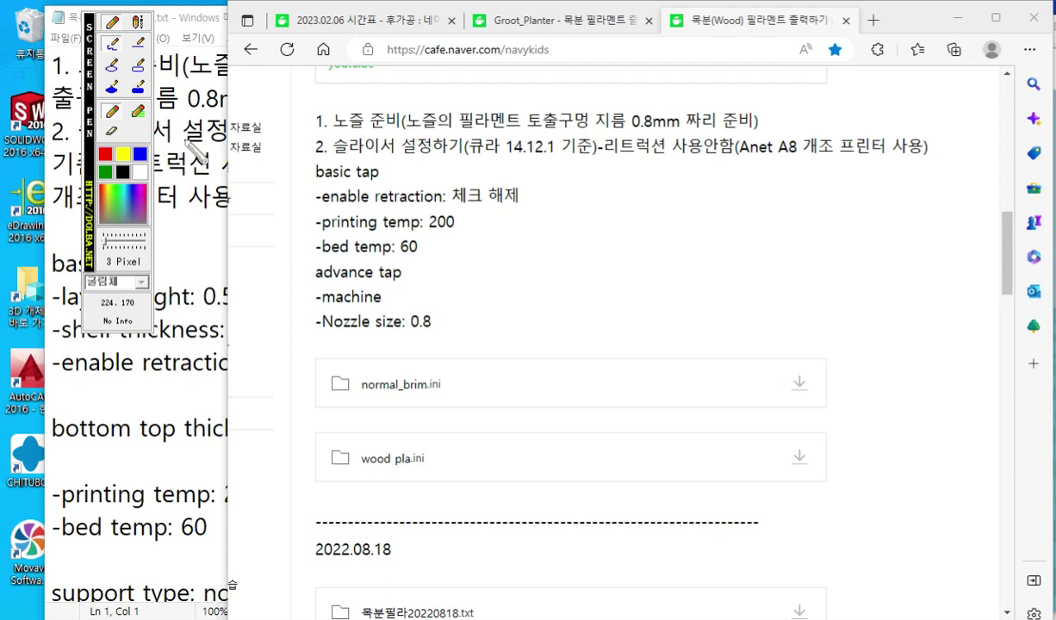
pyautogui.moveTo(528, 132); pyautogui.dragTo(717, 136)
pyautogui.moveTo(94, 152)
pyautogui.mouseDown()
pyautogui.moveTo(58, 354)
pyautogui.moveTo(29, 443)
pyautogui.moveTo(13, 439)
pyautogui.mouseUp()
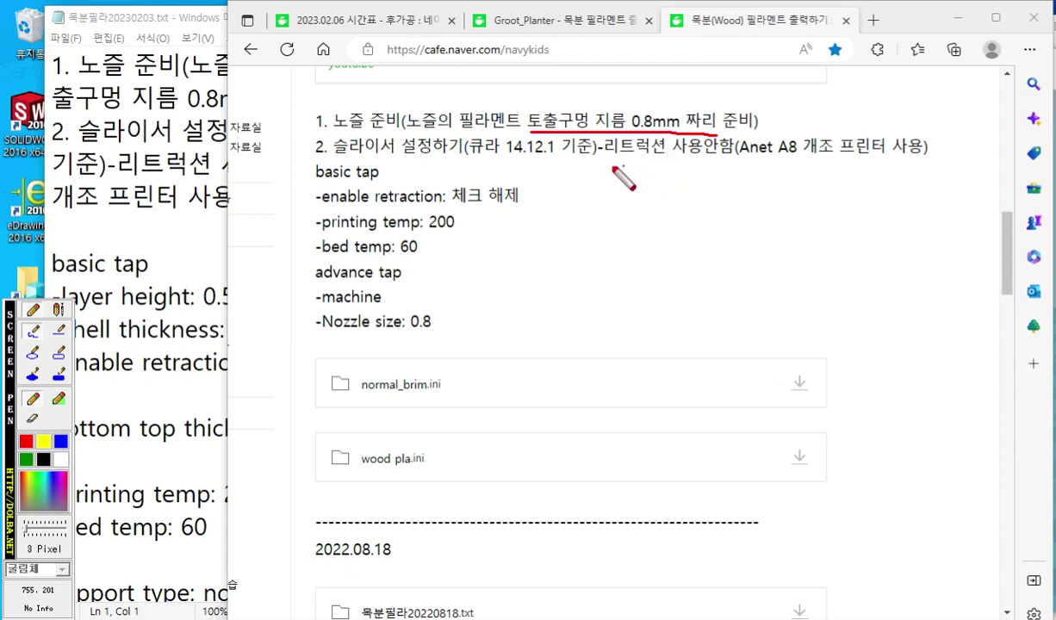
pyautogui.moveTo(594, 159); pyautogui.dragTo(742, 171)
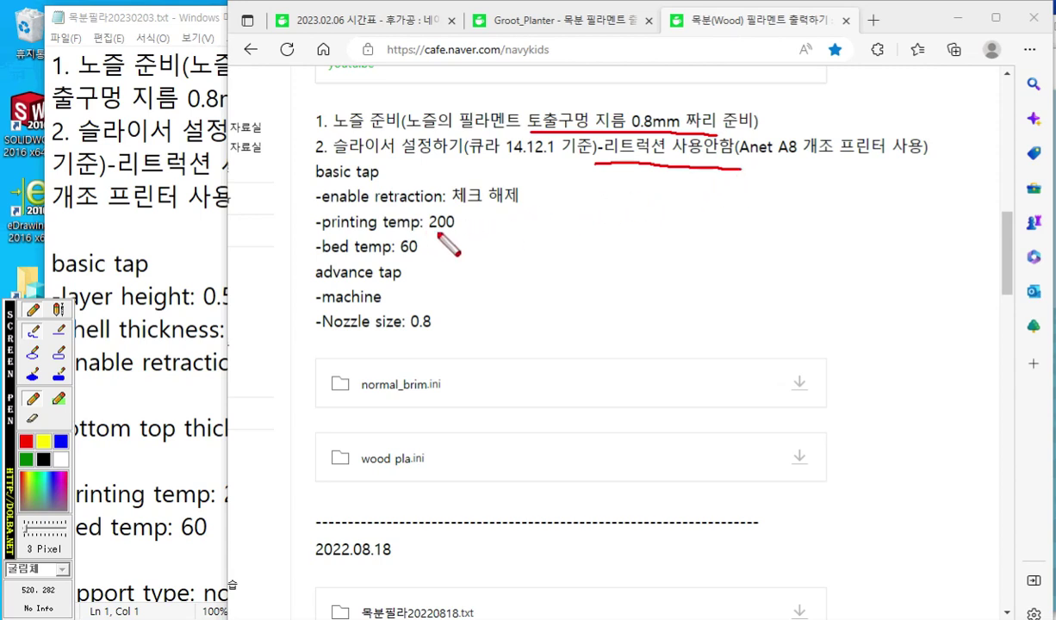
pyautogui.moveTo(421, 230); pyautogui.dragTo(449, 231)
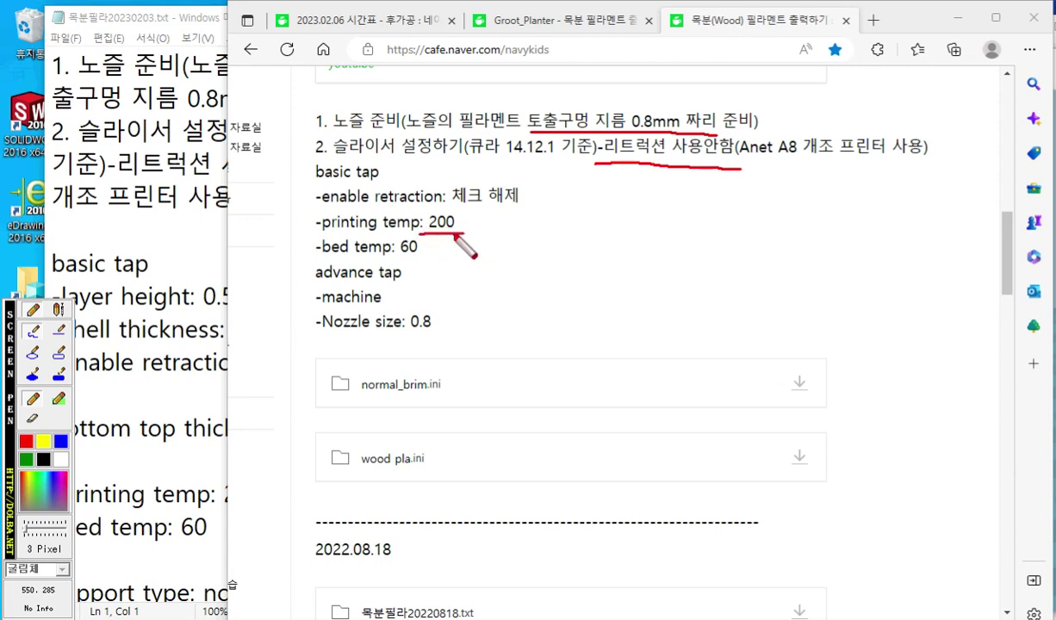
pyautogui.press('Escape')
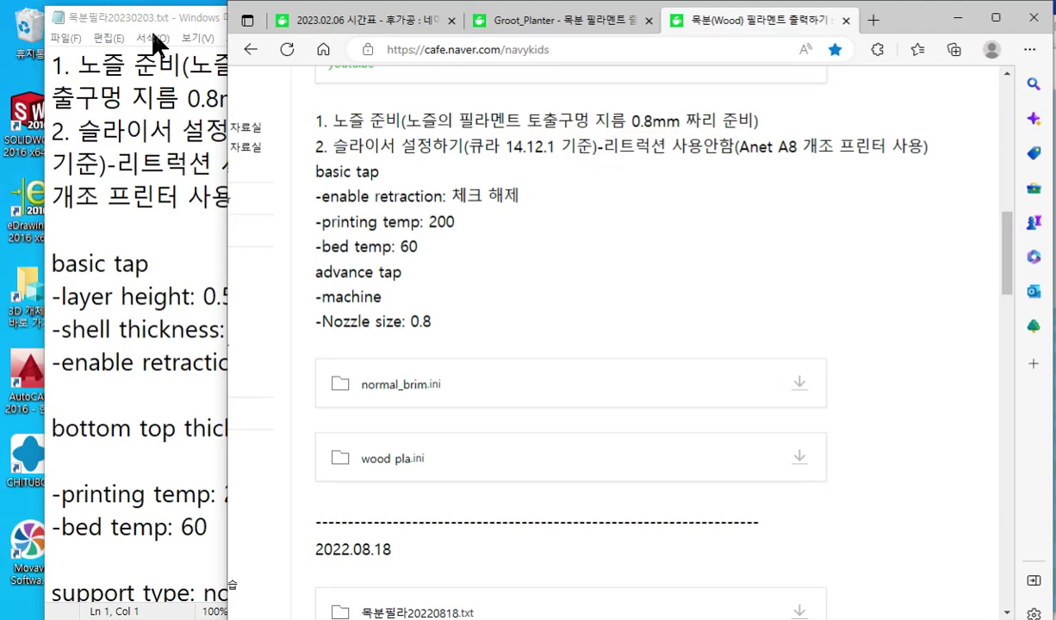
# - Arrange the Notepad settings notes and the Cura window side by side, with the layer height value 0.5 selected in the notes
pyautogui.click(153, 22)
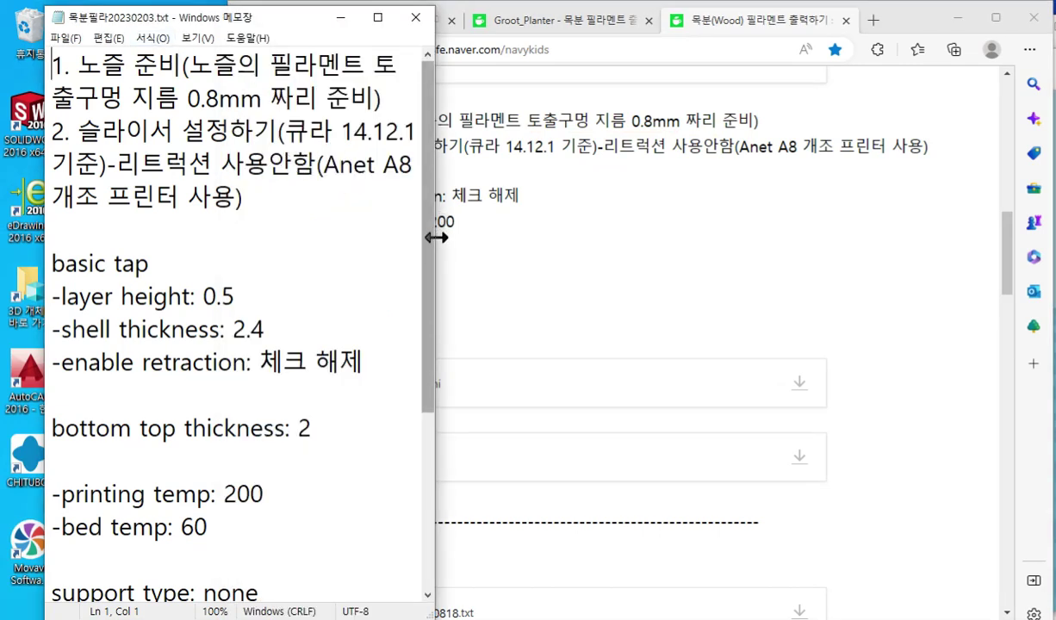
pyautogui.moveTo(436, 228); pyautogui.dragTo(483, 239)
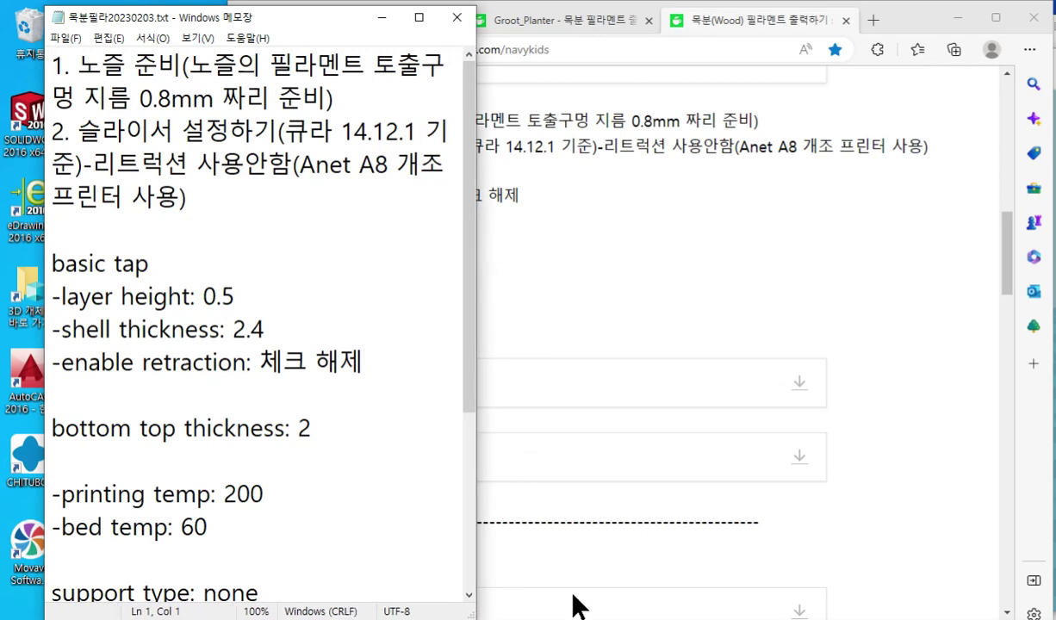
pyautogui.click(566, 619)
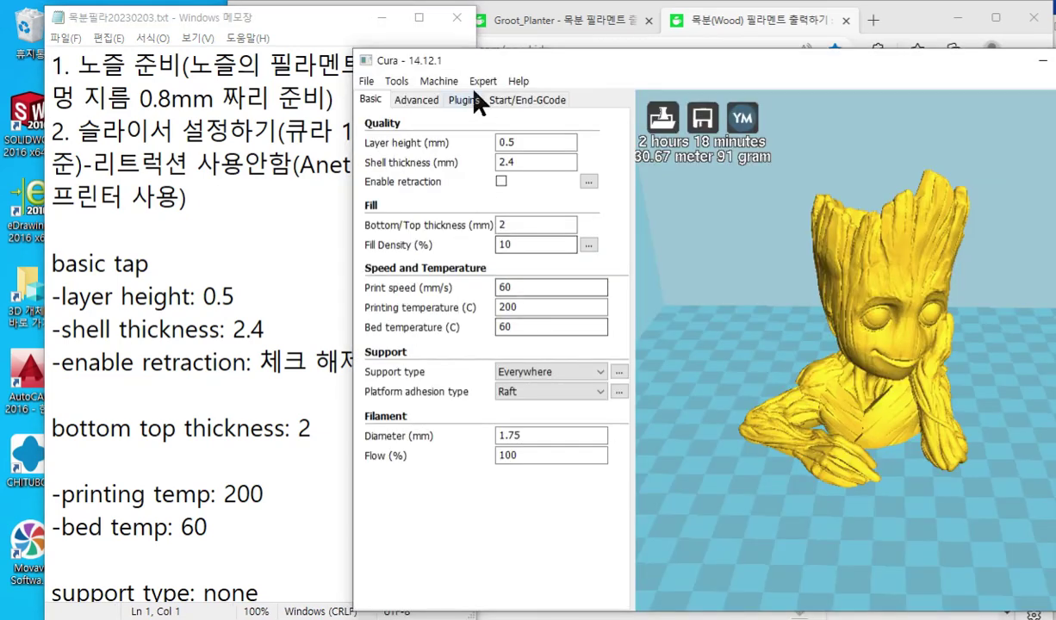
pyautogui.moveTo(481, 62); pyautogui.dragTo(589, 41)
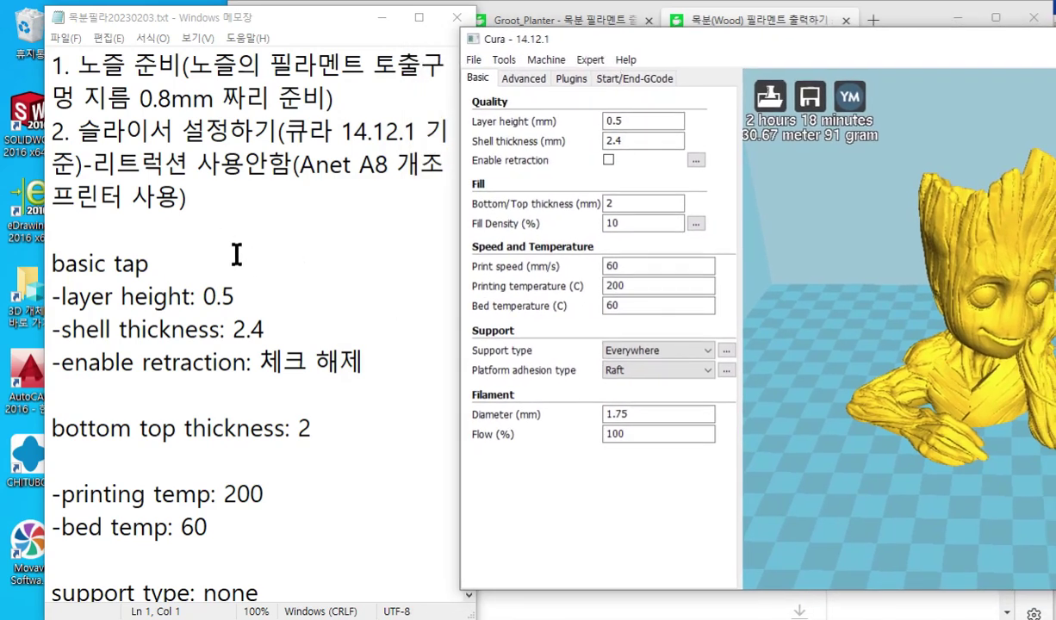
pyautogui.scroll(-2, 237, 254)
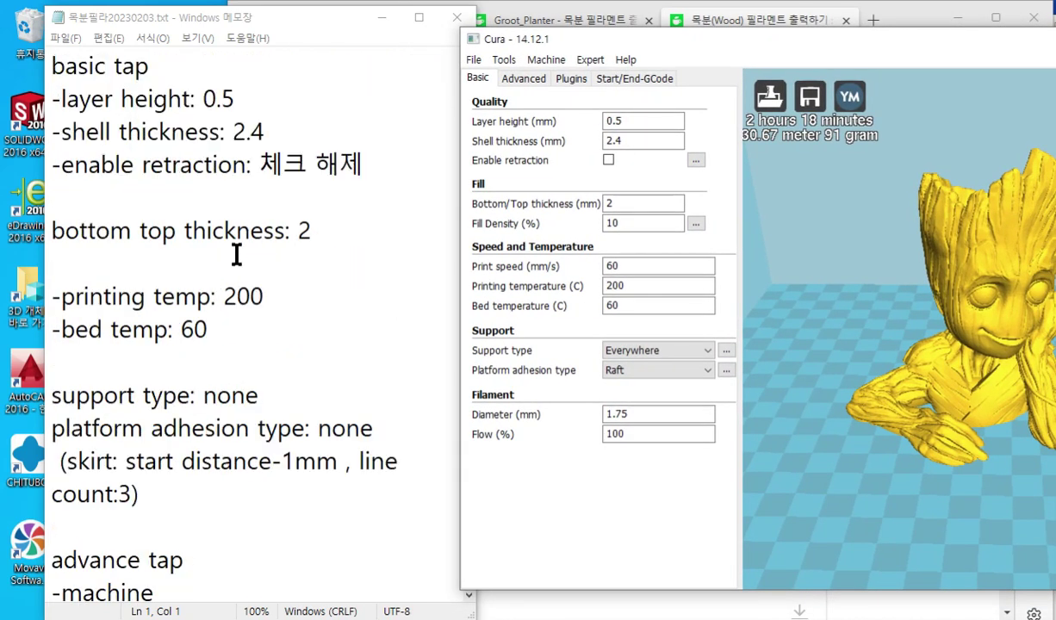
pyautogui.moveTo(204, 100); pyautogui.dragTo(234, 101)
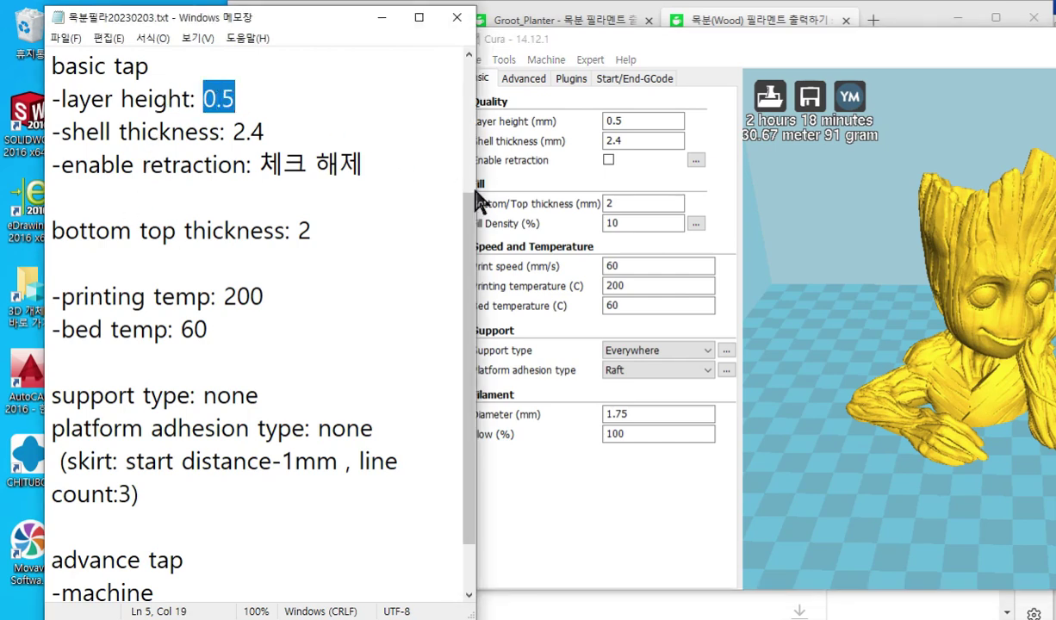
pyautogui.moveTo(475, 194); pyautogui.dragTo(449, 194)
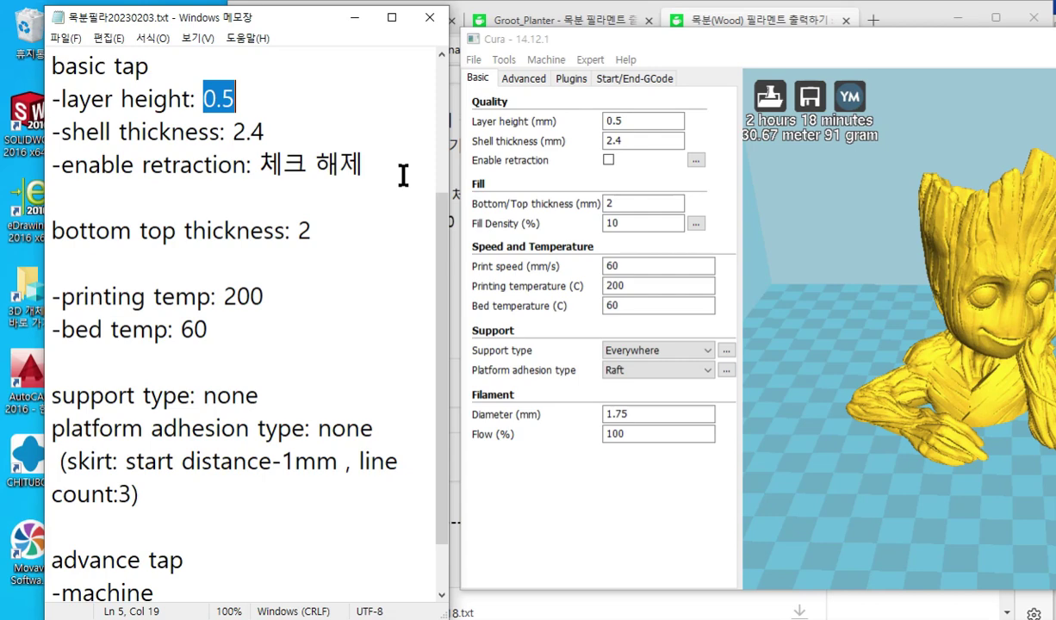
# - Open the calculator and multiply 0.8 by 0.8
pyautogui.click(579, 619)
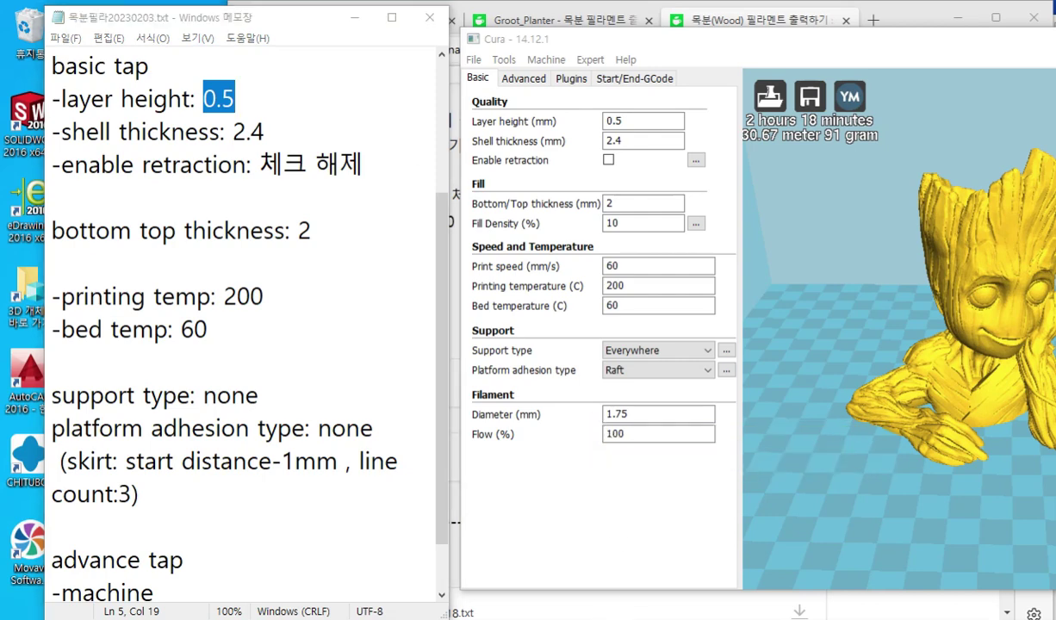
pyautogui.moveTo(495, 100); pyautogui.dragTo(512, 184)
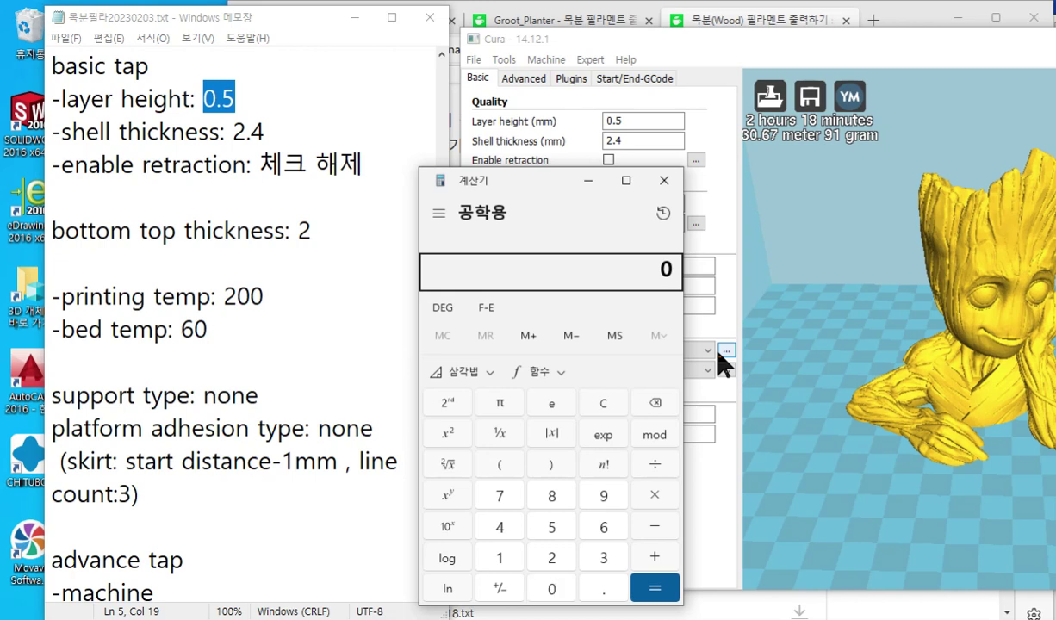
pyautogui.write('.8*0.8')
pyautogui.press('Return')
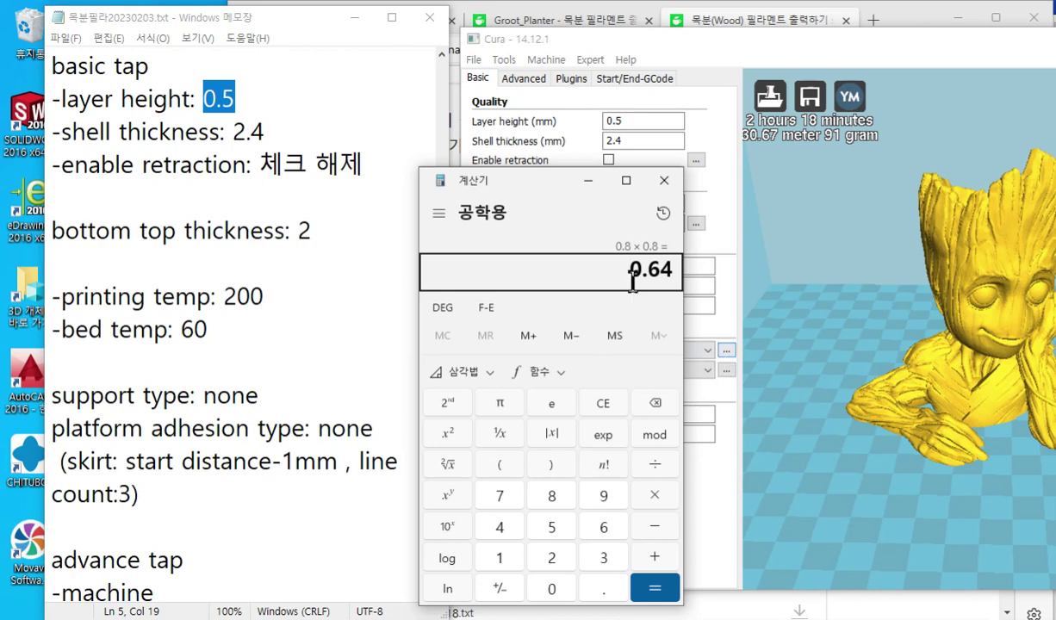
# - Handwrite 0.5 beside Cura's layer height with the screen pen, clear it, and move the calculator out of the way
pyautogui.hotkey('ctrl', 'shift', 'p')
pyautogui.moveTo(662, 93)
pyautogui.mouseDown()
pyautogui.moveTo(678, 128)
pyautogui.moveTo(704, 123)
pyautogui.moveTo(713, 91)
pyautogui.mouseUp()
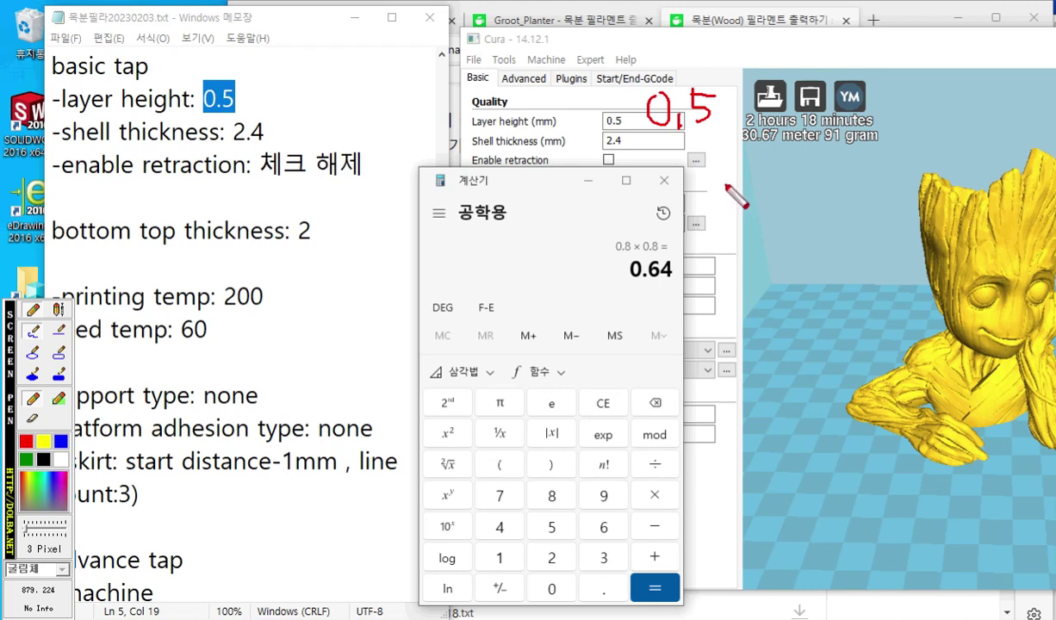
pyautogui.press('Escape')
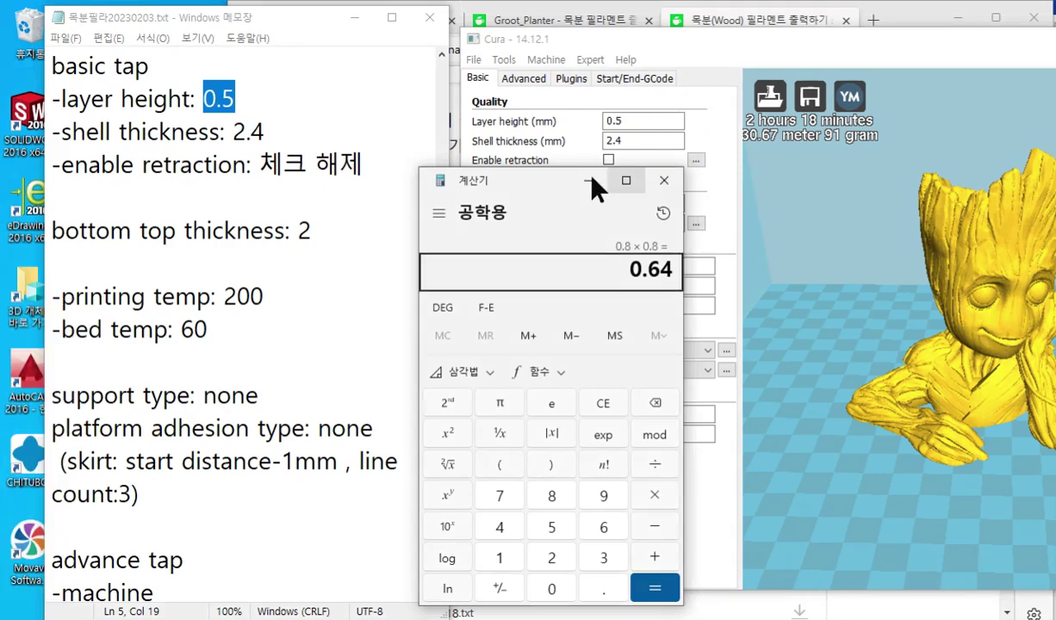
pyautogui.moveTo(534, 177); pyautogui.dragTo(1055, 256)
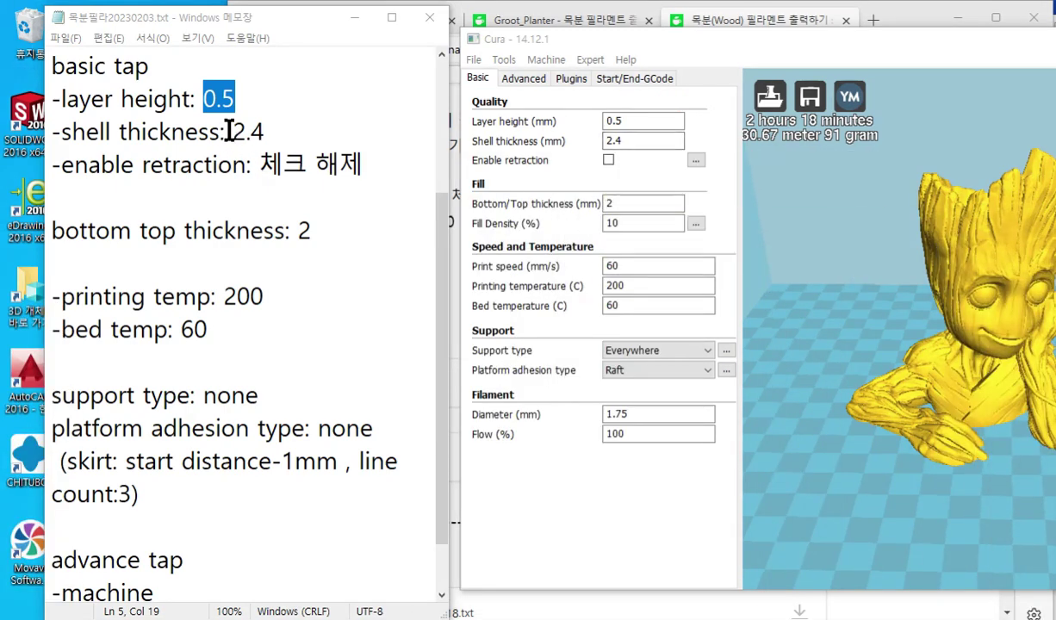
# - Select the shell thickness 2.4 in the notes, handwrite 0.8 × 3 beside it, underline the value, and clear the marks
pyautogui.moveTo(232, 131); pyautogui.dragTo(266, 132)
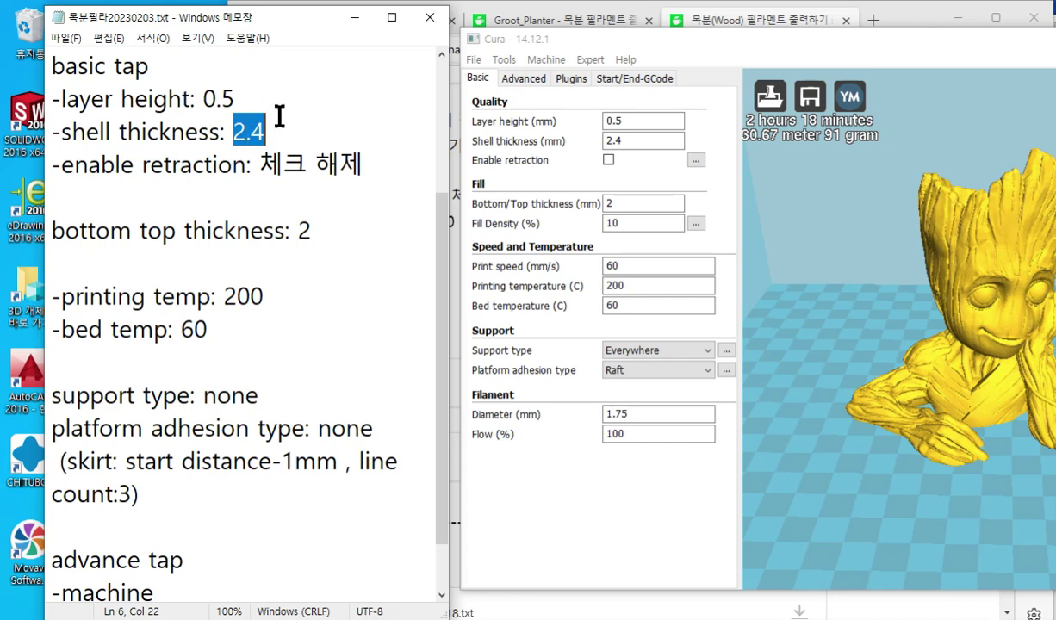
pyautogui.press('F12')
pyautogui.moveTo(346, 105)
pyautogui.mouseDown()
pyautogui.moveTo(349, 122)
pyautogui.moveTo(347, 106)
pyautogui.mouseUp()
pyautogui.moveTo(364, 129); pyautogui.dragTo(365, 139)
pyautogui.moveTo(393, 105)
pyautogui.mouseDown()
pyautogui.moveTo(380, 131)
pyautogui.moveTo(393, 106)
pyautogui.moveTo(419, 126)
pyautogui.mouseUp()
pyautogui.moveTo(417, 107)
pyautogui.mouseDown()
pyautogui.moveTo(406, 114)
pyautogui.moveTo(449, 120)
pyautogui.moveTo(438, 137)
pyautogui.mouseUp()
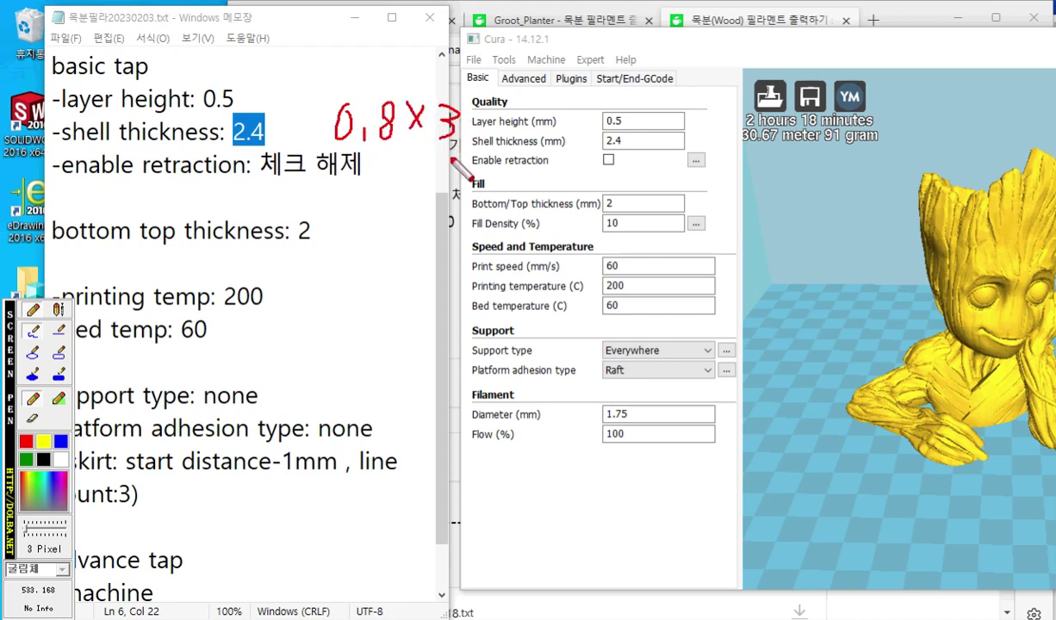
pyautogui.moveTo(220, 148); pyautogui.dragTo(272, 143)
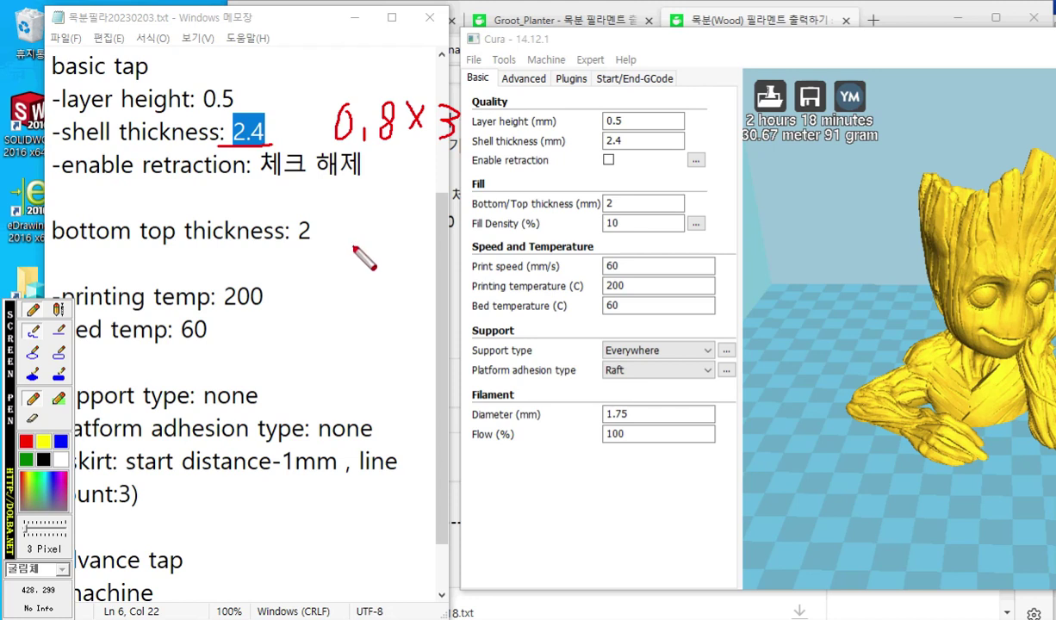
pyautogui.rightClick(364, 258)
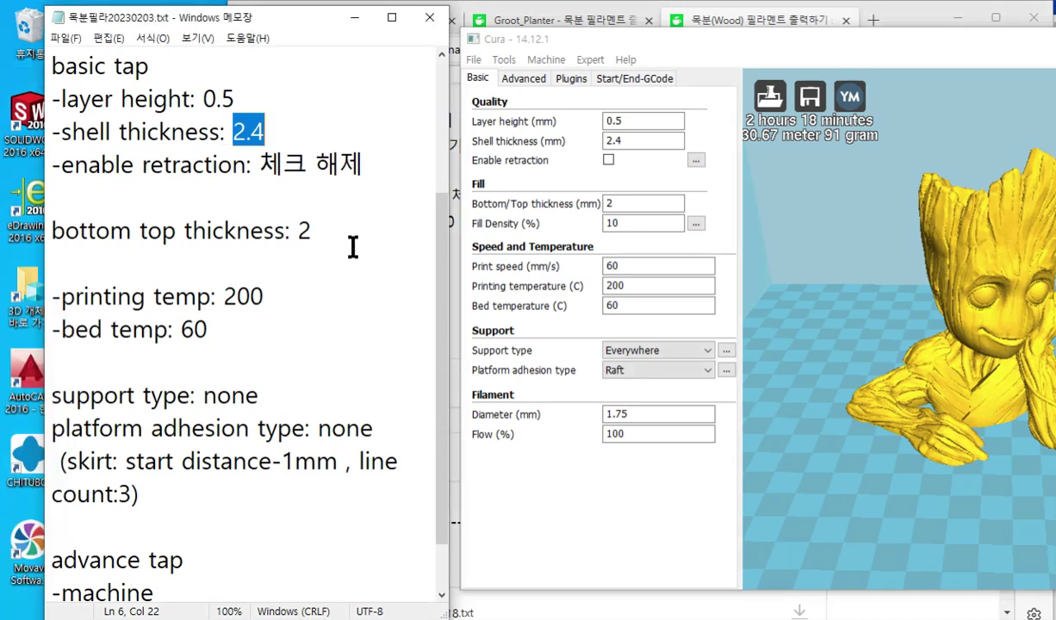
# - Review the notes' retraction, layer height, bottom/top thickness and printing temperature entries and Cura's fill density setting
pyautogui.moveTo(259, 163); pyautogui.dragTo(364, 166)
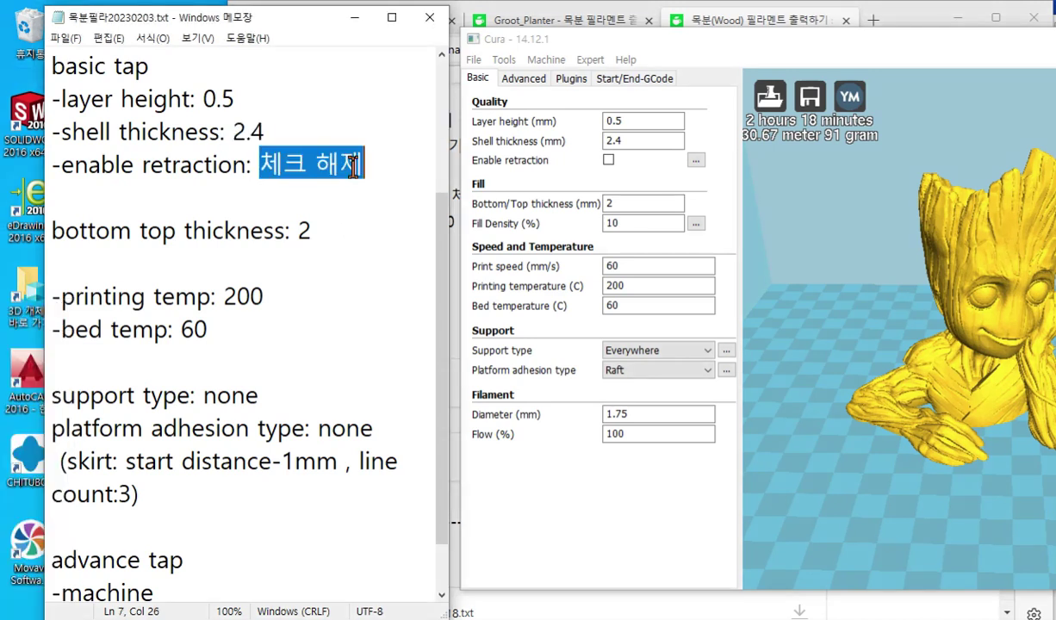
pyautogui.doubleClick(304, 231)
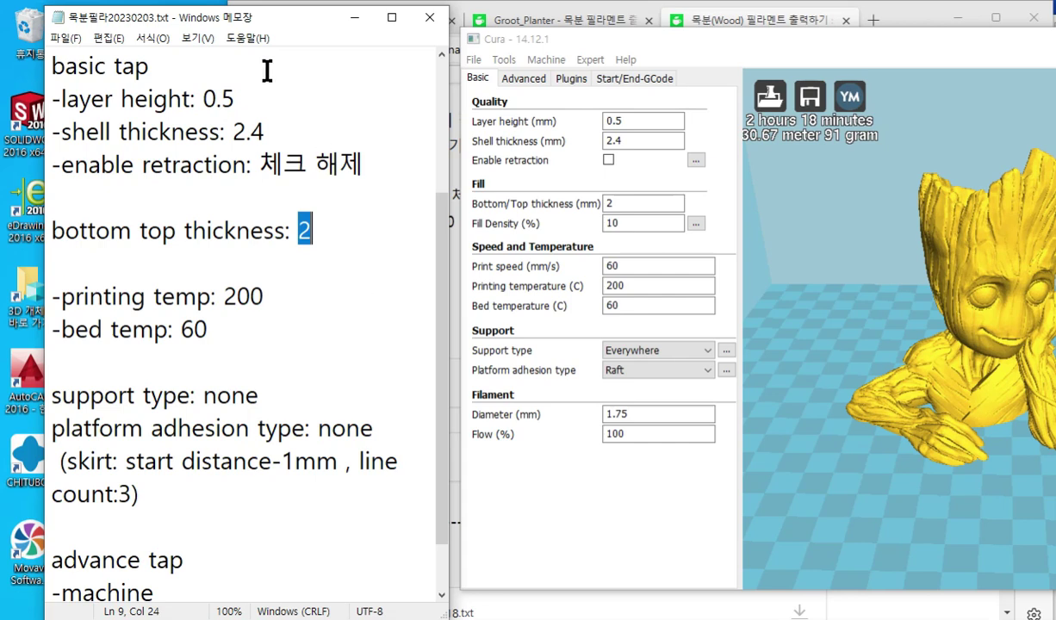
pyautogui.moveTo(201, 99); pyautogui.dragTo(239, 101)
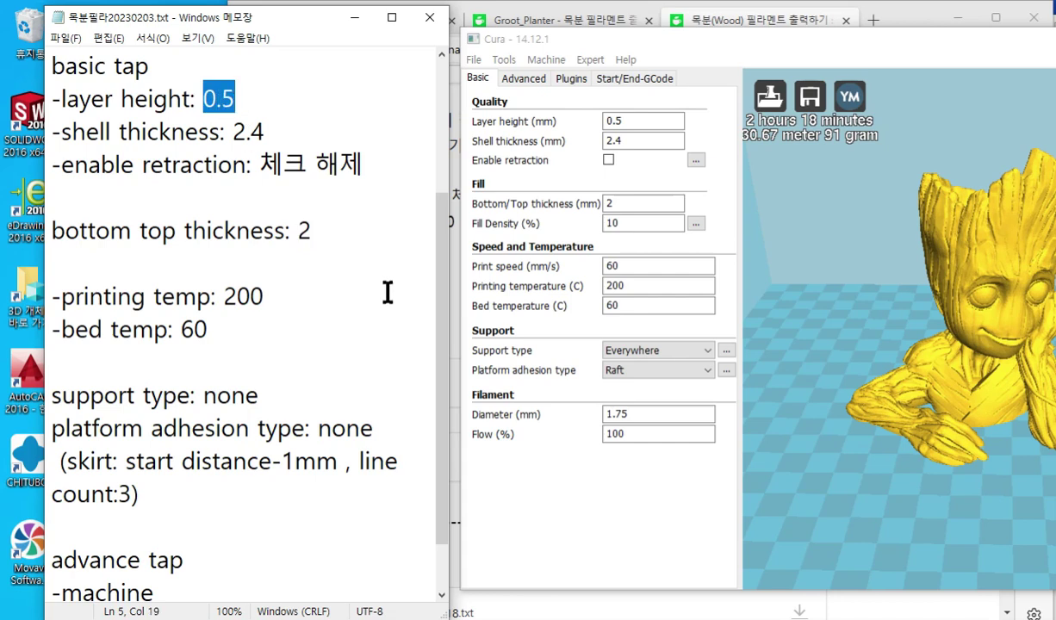
pyautogui.moveTo(297, 229); pyautogui.dragTo(321, 227)
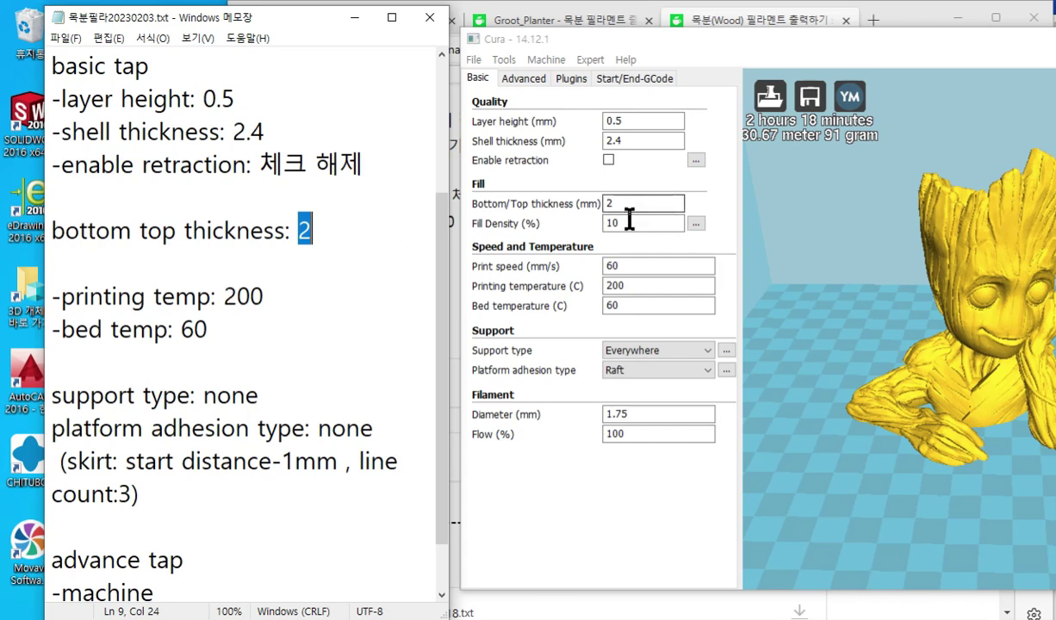
pyautogui.moveTo(628, 221)
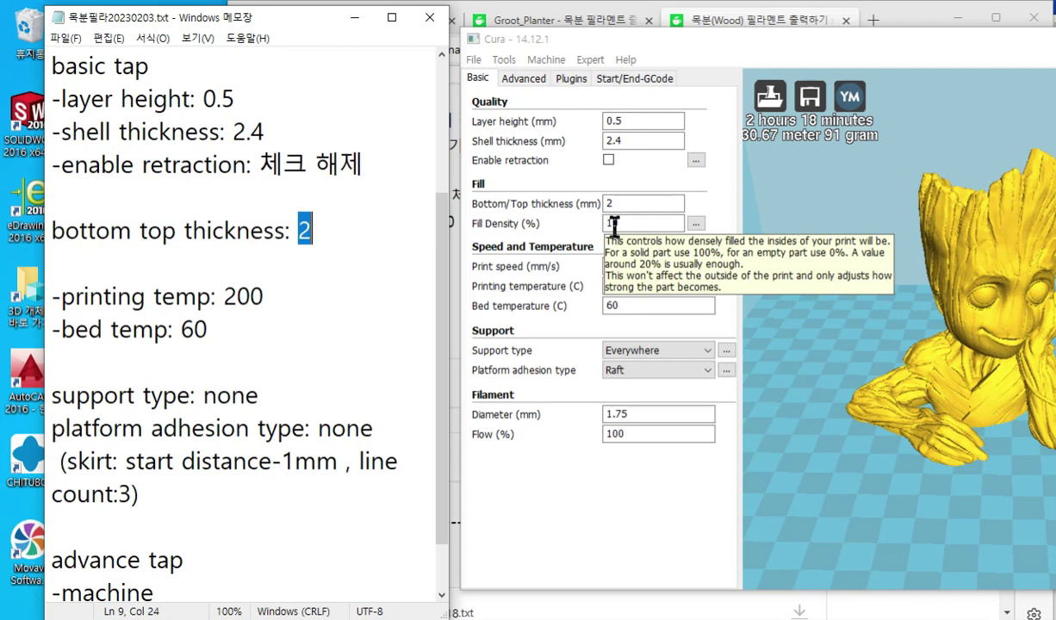
pyautogui.moveTo(225, 297); pyautogui.dragTo(275, 302)
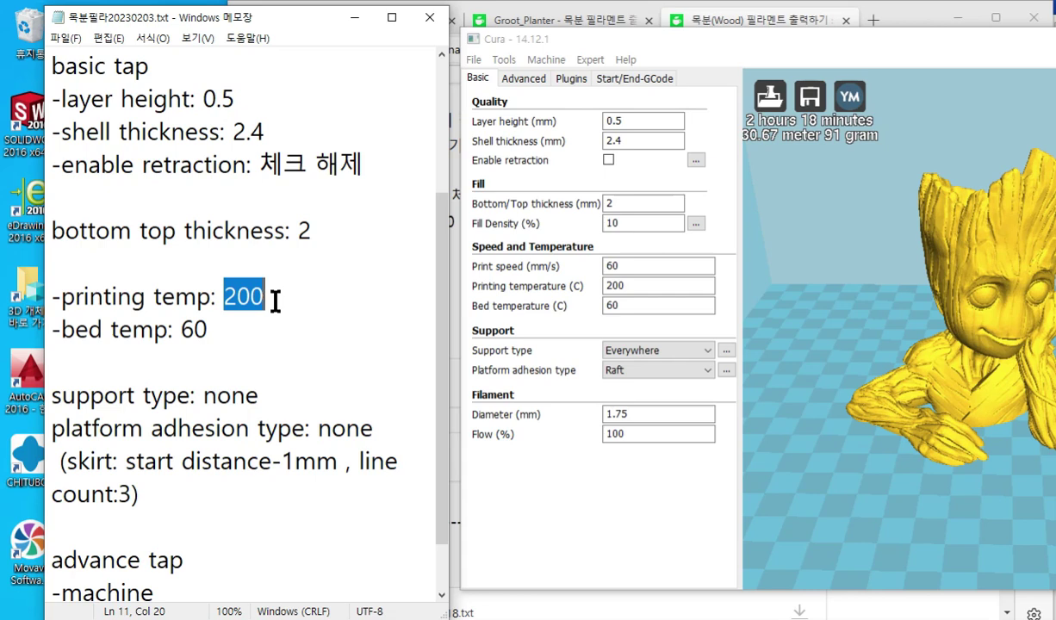
# - Add the heading "Speed and Temperature" on its own line above the printing temp entry in the notes
pyautogui.click(55, 257)
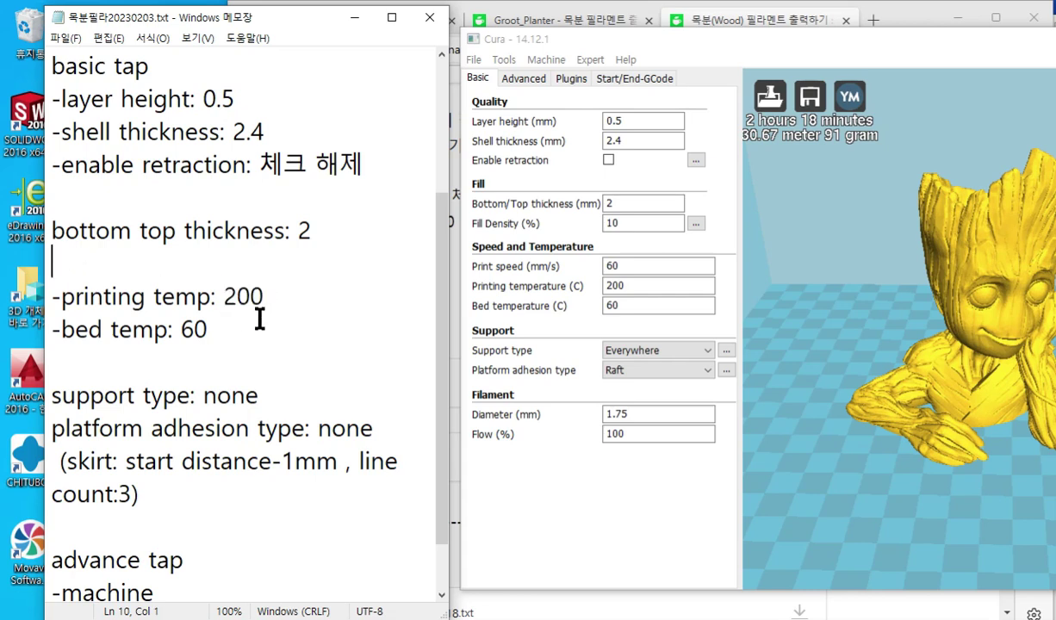
pyautogui.press('Return')
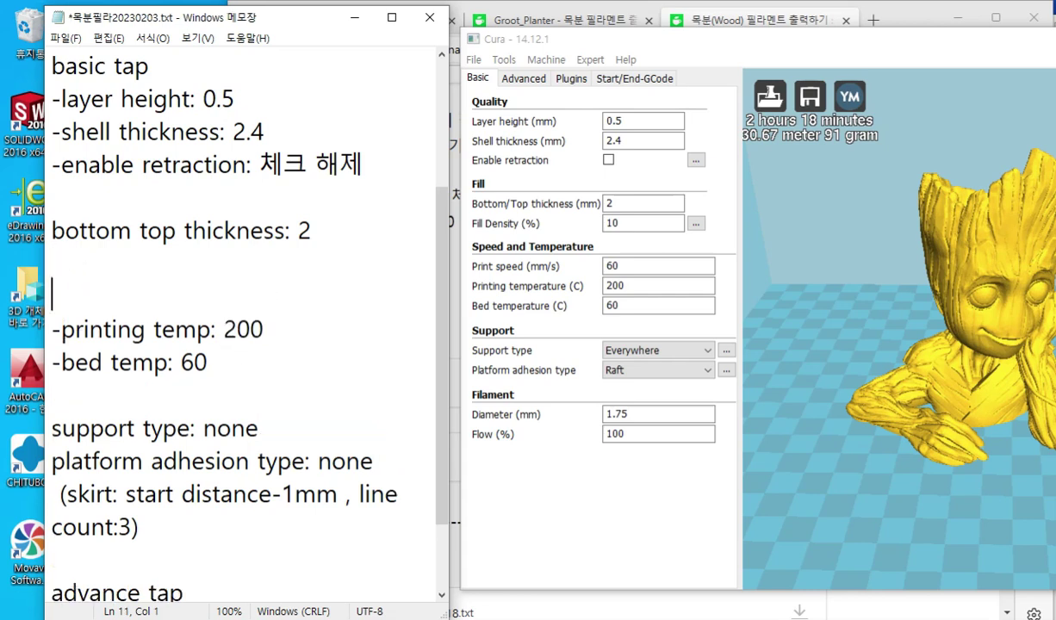
pyautogui.press('Return')
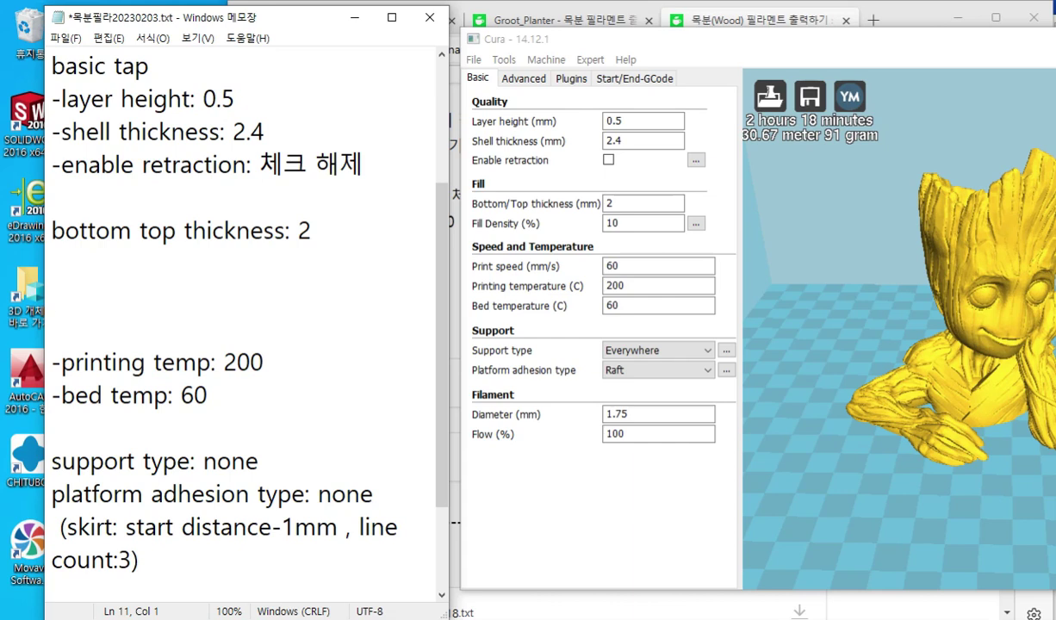
pyautogui.write('Speed')
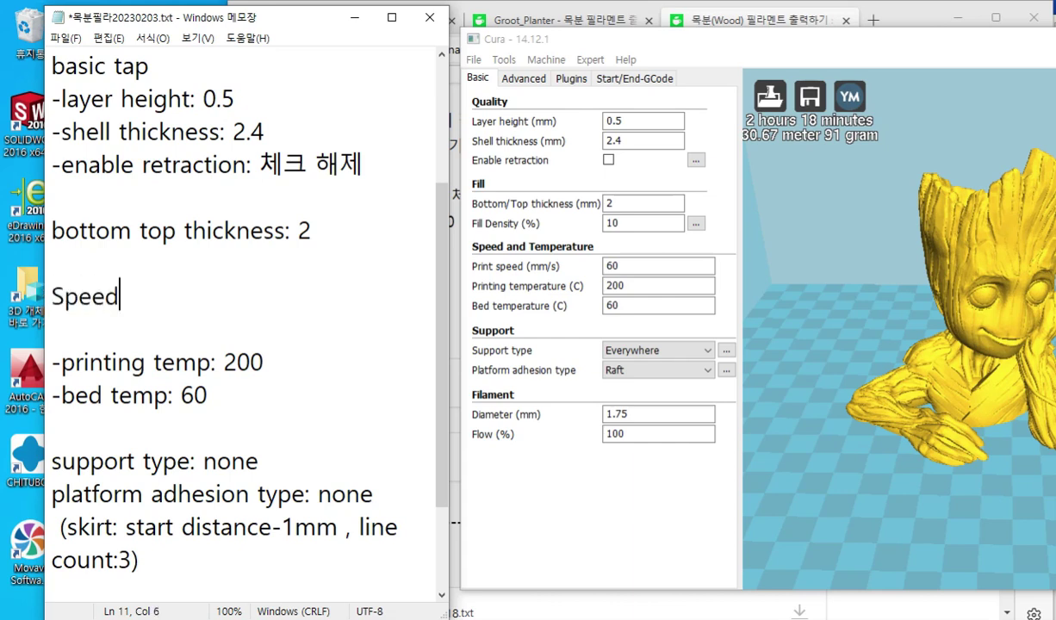
pyautogui.write(' and Tem')
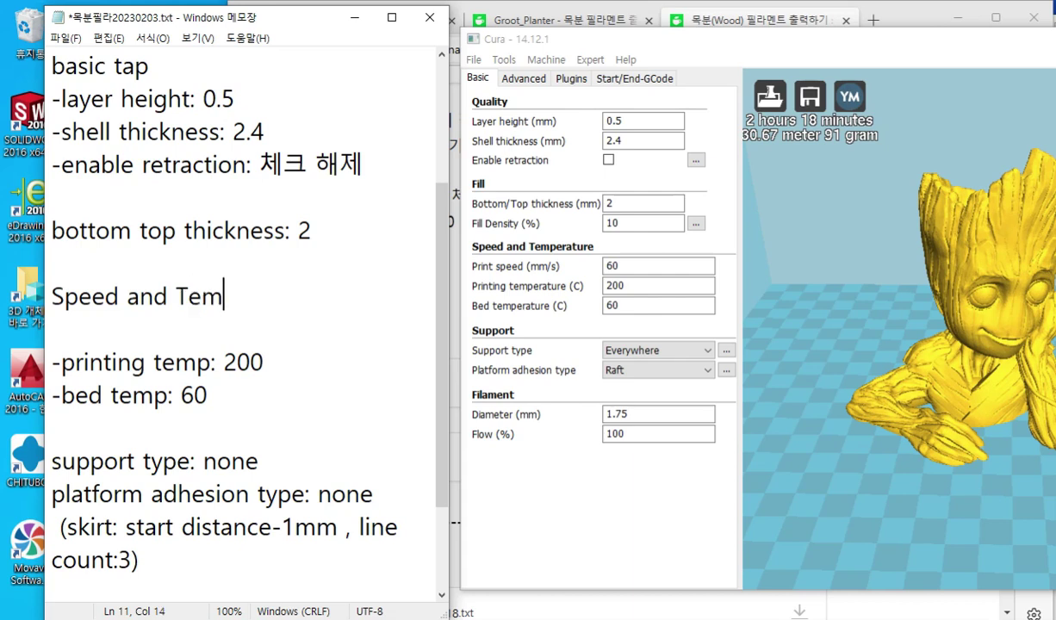
pyautogui.write('perature')
# - Add the line "-print speed : 60 mm/s" under the Speed and Temperature heading and remove the blank lines above printing temp
pyautogui.press('Return')
pyautogui.write('p')
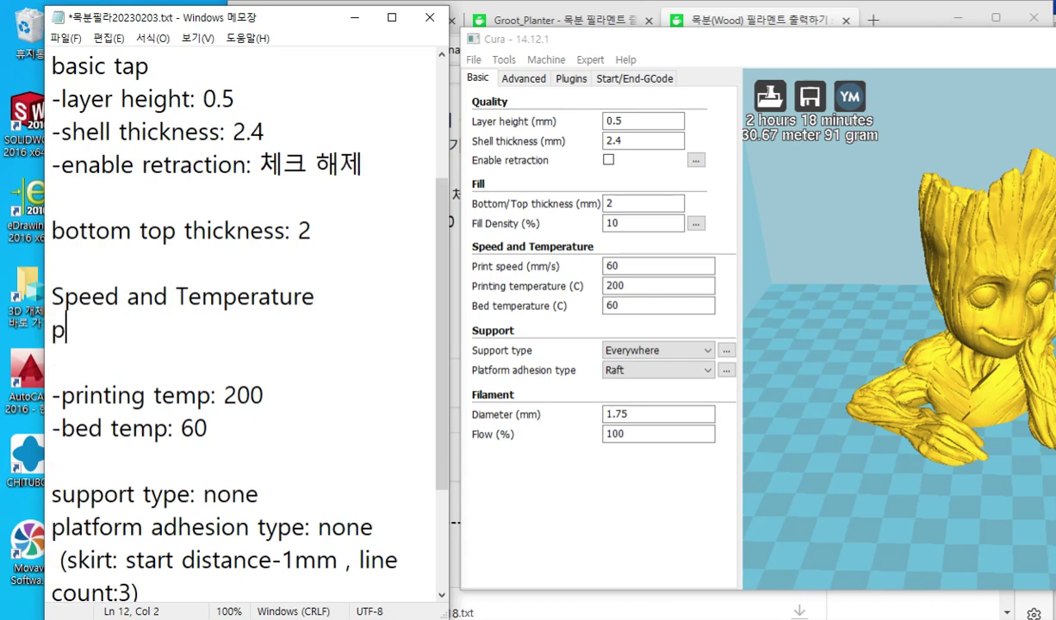
pyautogui.write('rint speed ')
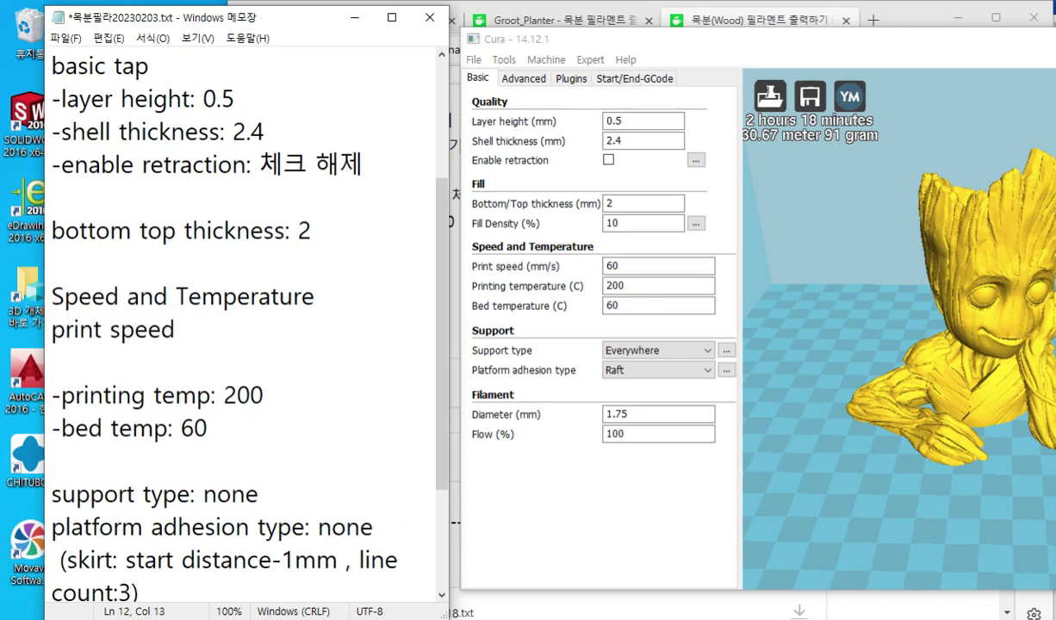
pyautogui.write(': 60 mm/s')
pyautogui.press('Return')
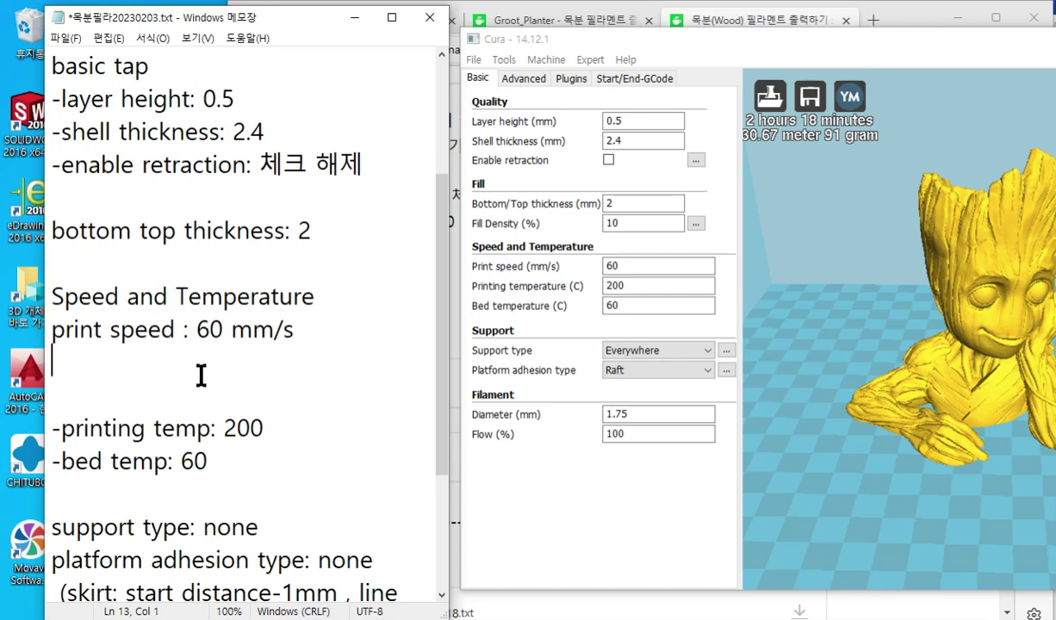
pyautogui.press('Delete')
pyautogui.press('Delete')
pyautogui.press('Up')
pyautogui.write('-')
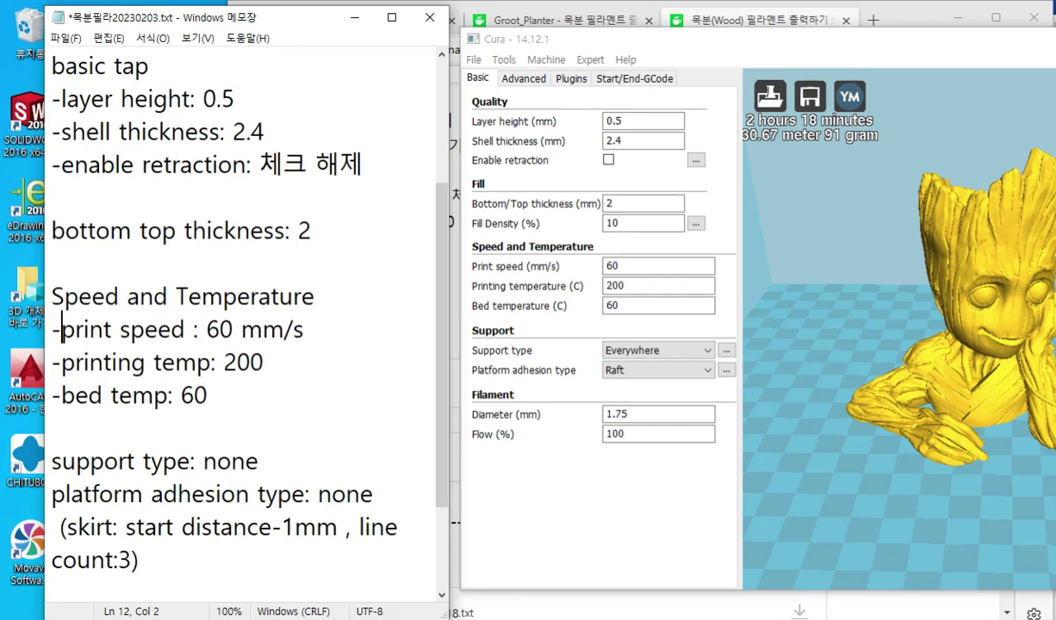
pyautogui.press('Down')
# - Select the printing temperature value and the bed temperature value in the notes one after the other to review them
pyautogui.moveTo(231, 363); pyautogui.dragTo(272, 362)
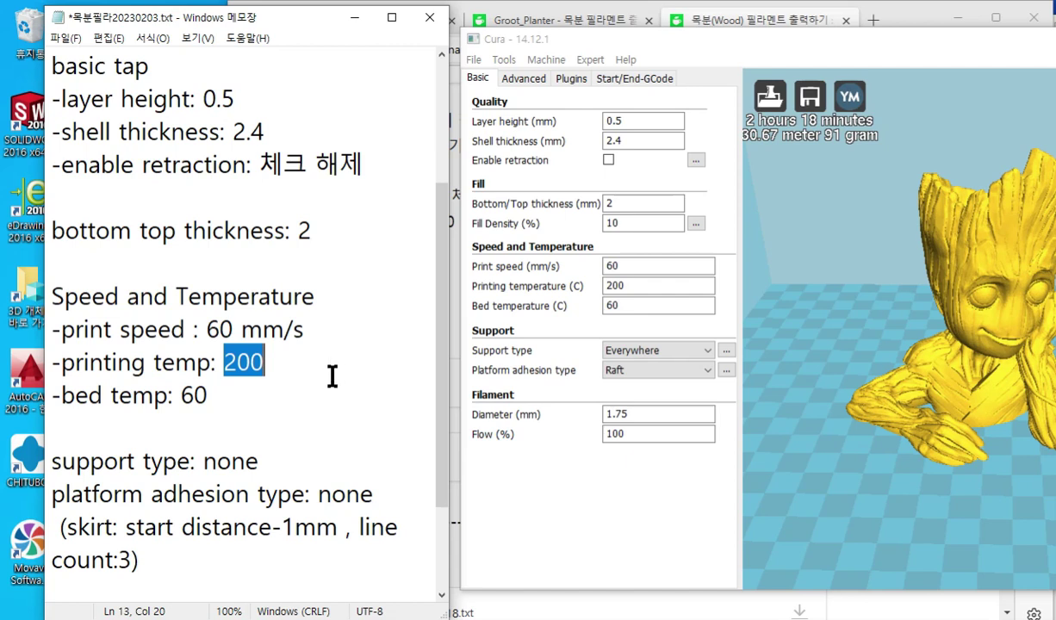
pyautogui.doubleClick(184, 395)
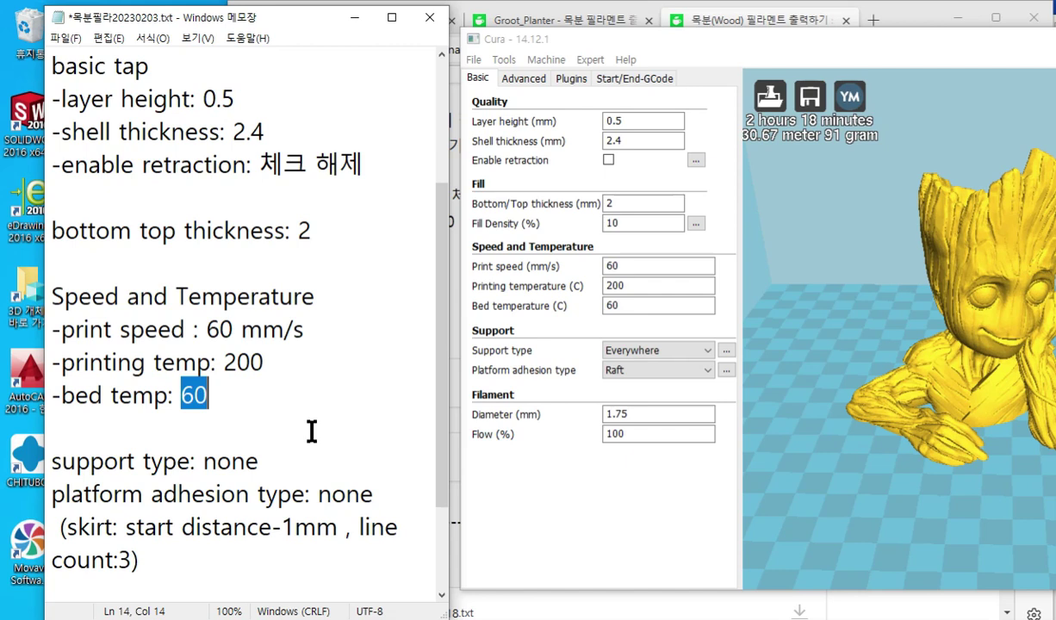
pyautogui.scroll(-1, 313, 426)
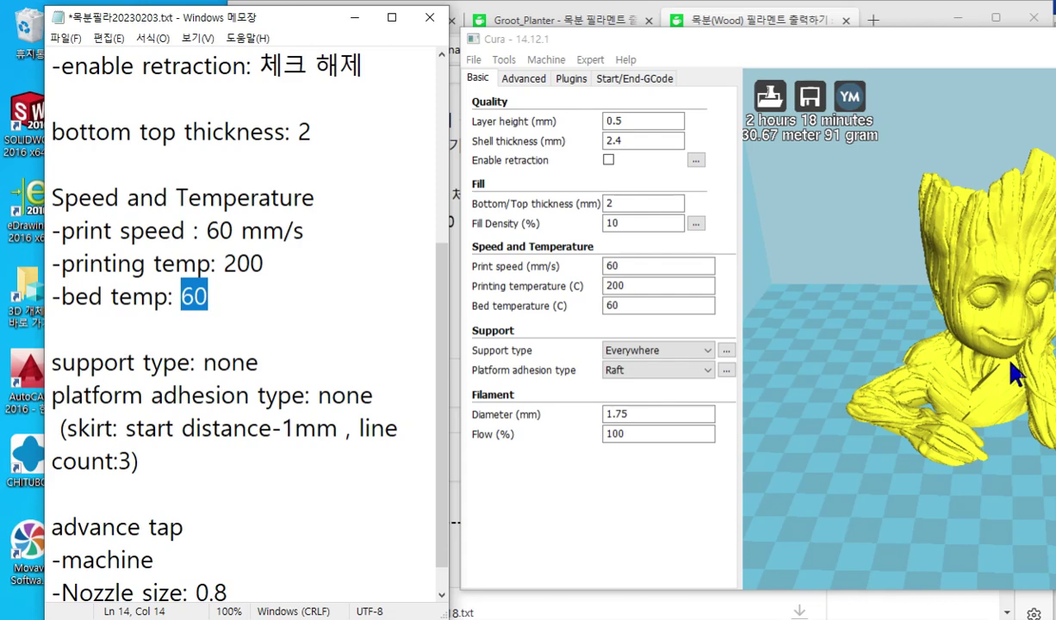
# - Bring the whole Groot model into view, mark the area under its chin with the screen pen in red, and clear the marks
pyautogui.moveTo(1011, 362); pyautogui.dragTo(955, 363)
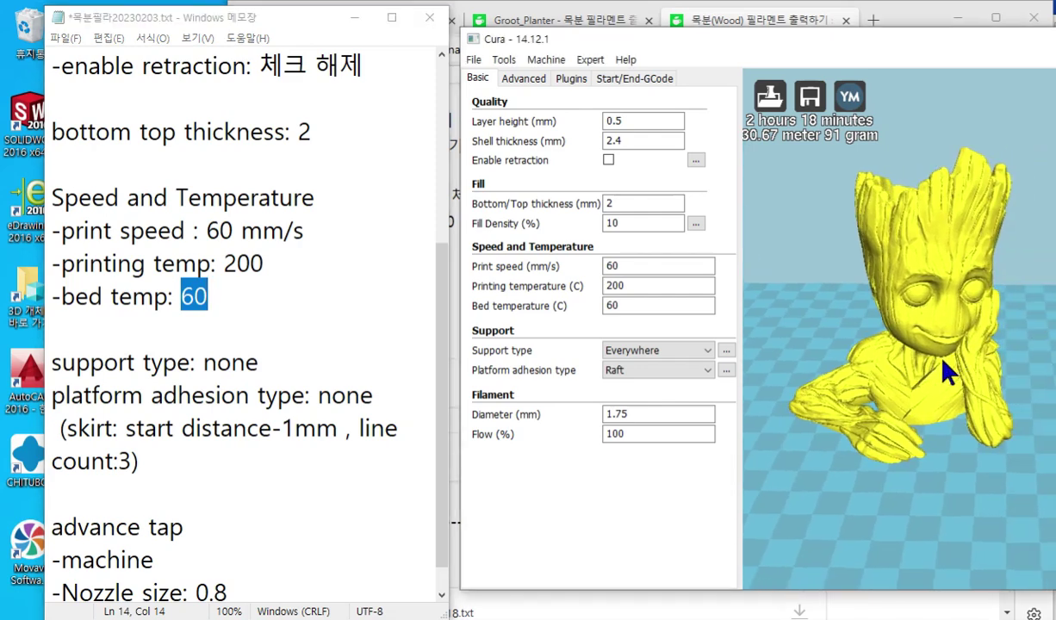
pyautogui.scroll(3, 941, 370)
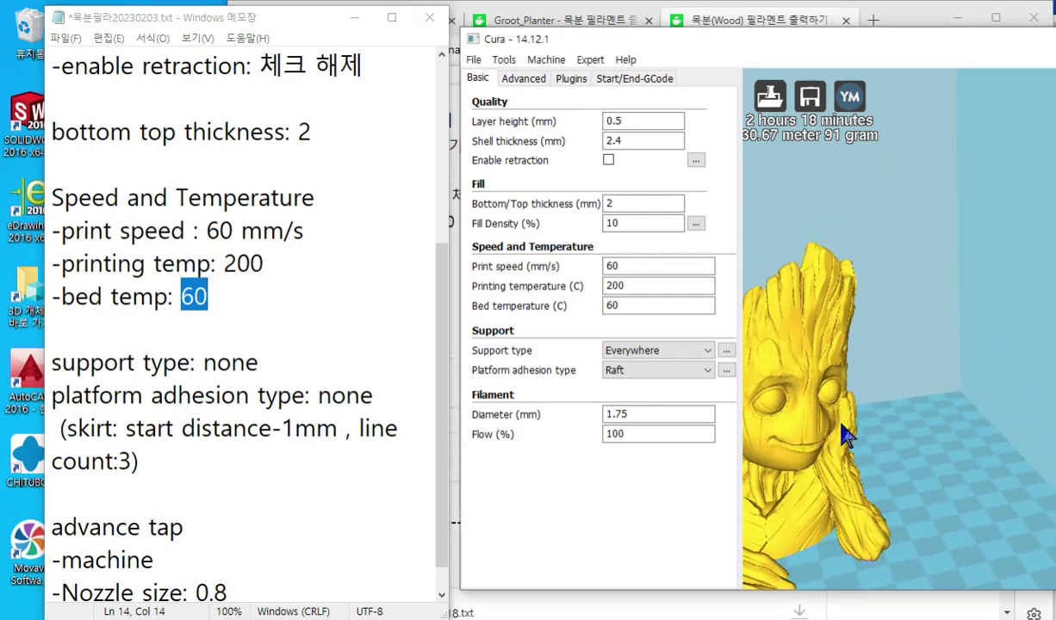
pyautogui.scroll(-4, 855, 431)
pyautogui.press('F9')
pyautogui.moveTo(912, 412)
pyautogui.mouseDown()
pyautogui.moveTo(926, 485)
pyautogui.moveTo(896, 433)
pyautogui.moveTo(927, 430)
pyautogui.mouseUp()
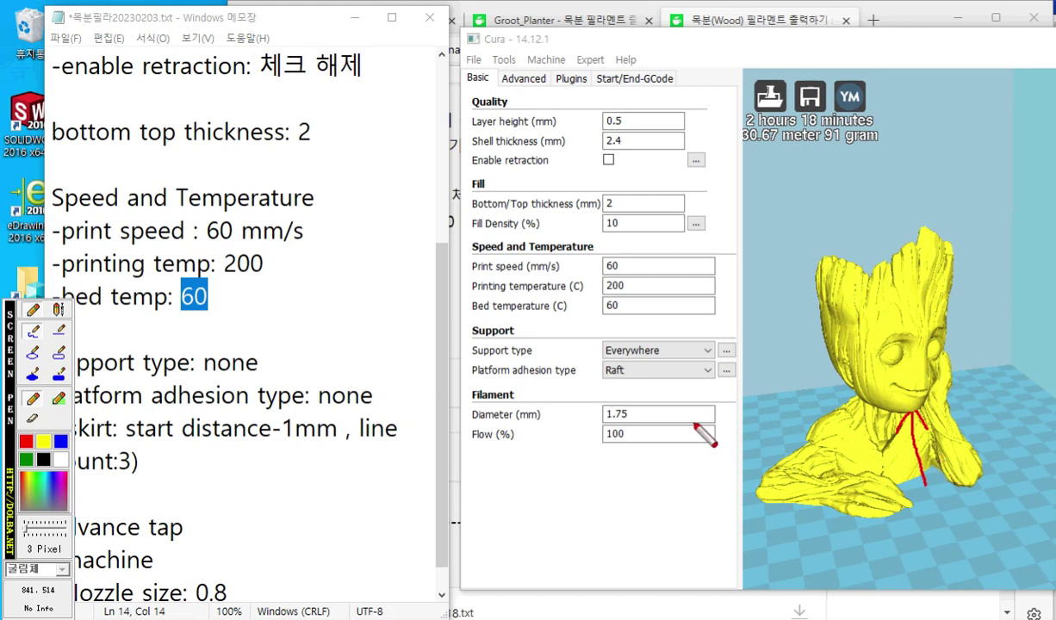
pyautogui.press('Escape')
# - Replace the support type value in the notes with "everywhere"
pyautogui.doubleClick(220, 364)
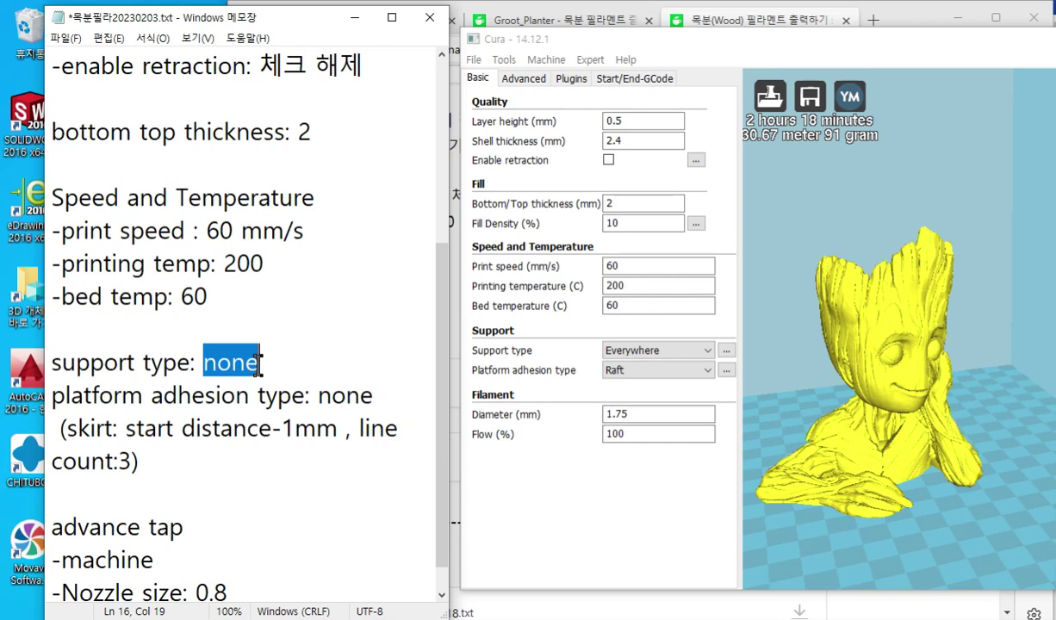
pyautogui.write('ever')
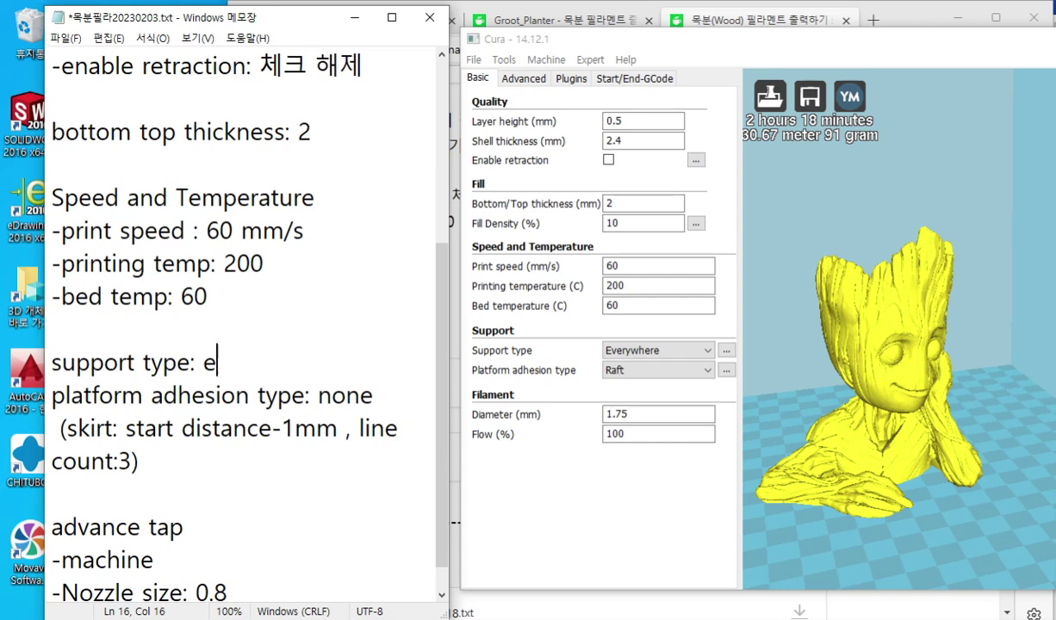
pyautogui.write('y')
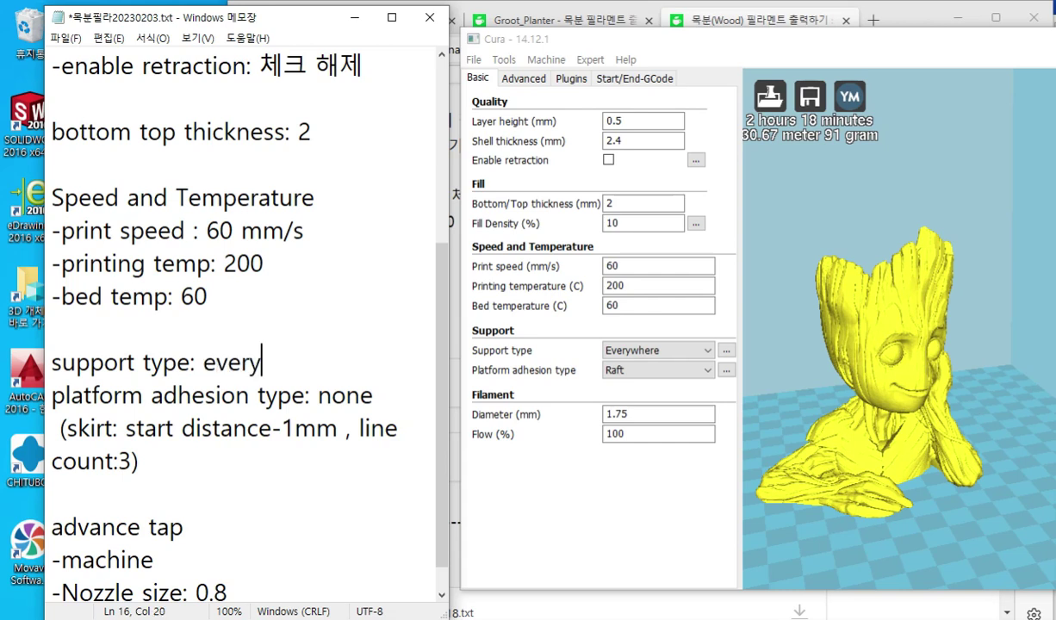
pyautogui.write('where')
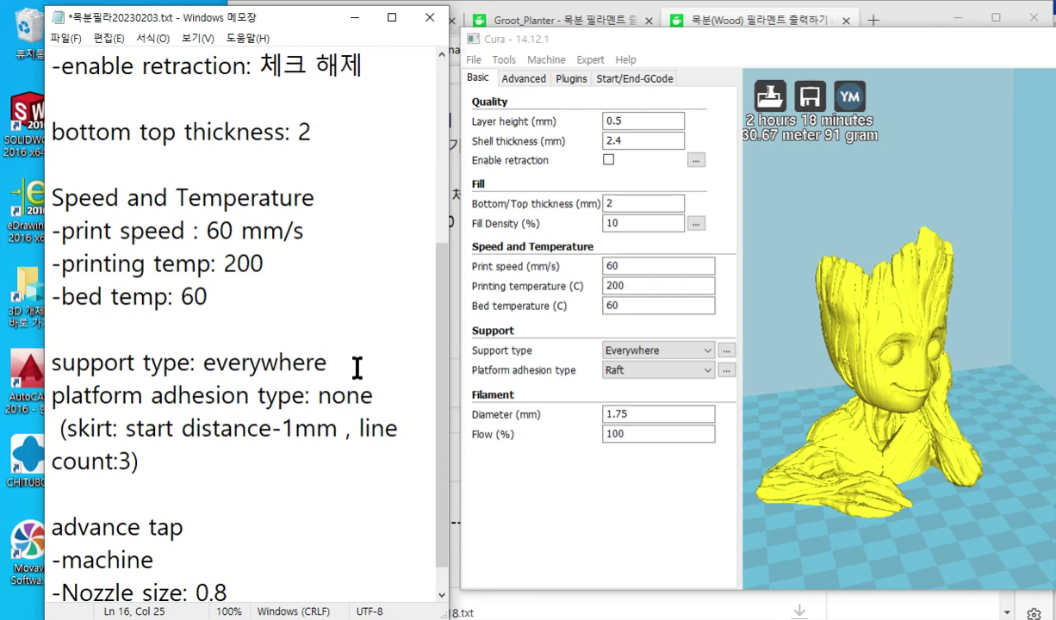
# - Append "(groot턱)" to the support type entry and insert a blank line before the platform adhesion type
pyautogui.press('Return')
pyautogui.press('Left')
pyautogui.write('(')
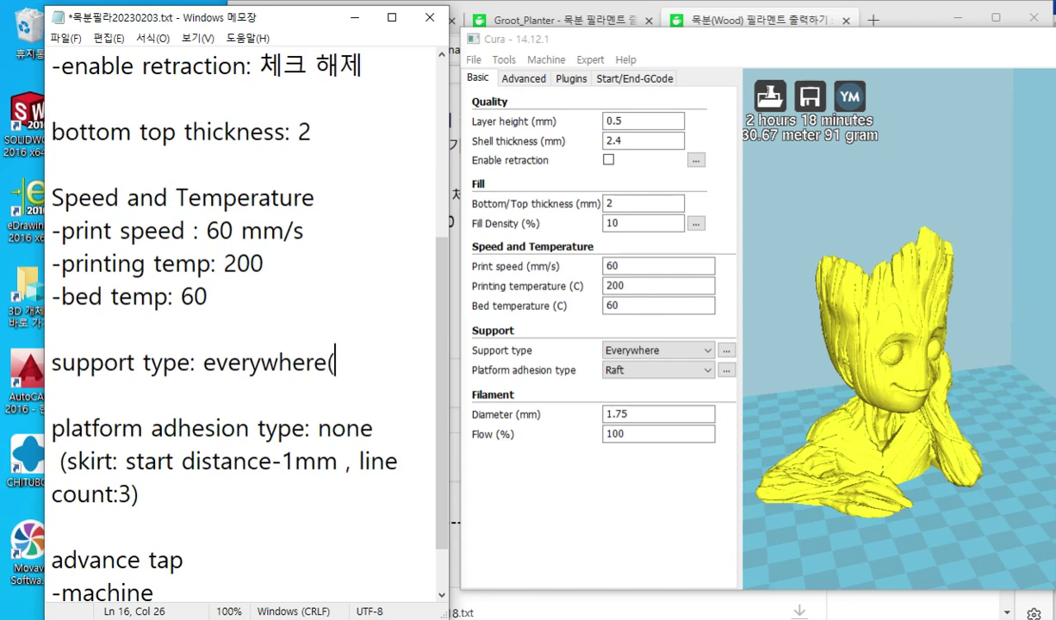
pyautogui.write('groo')
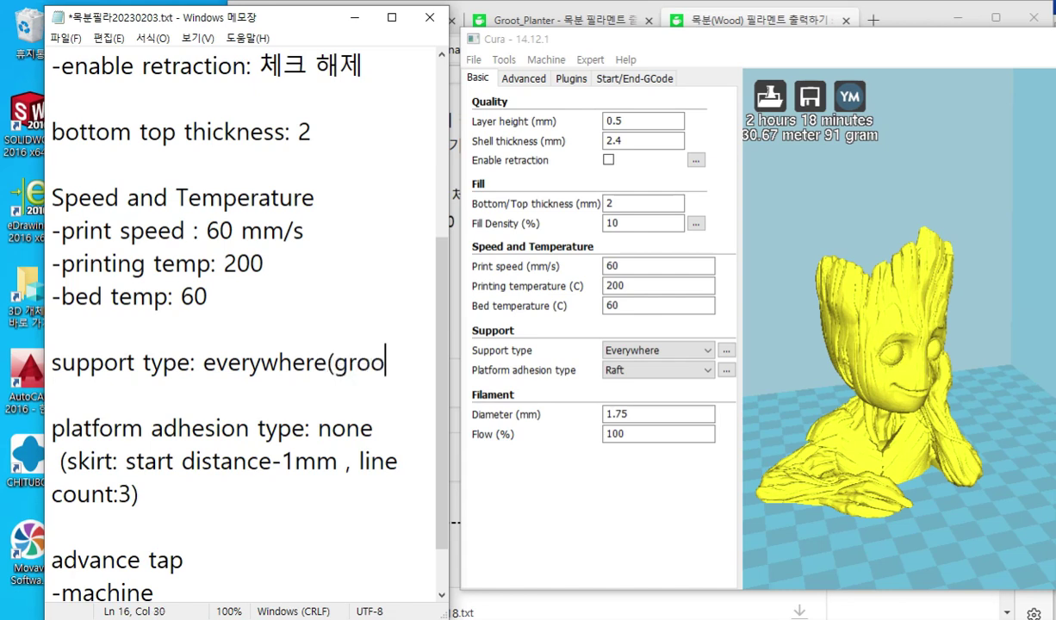
pyautogui.write('t')
pyautogui.write('턱)')
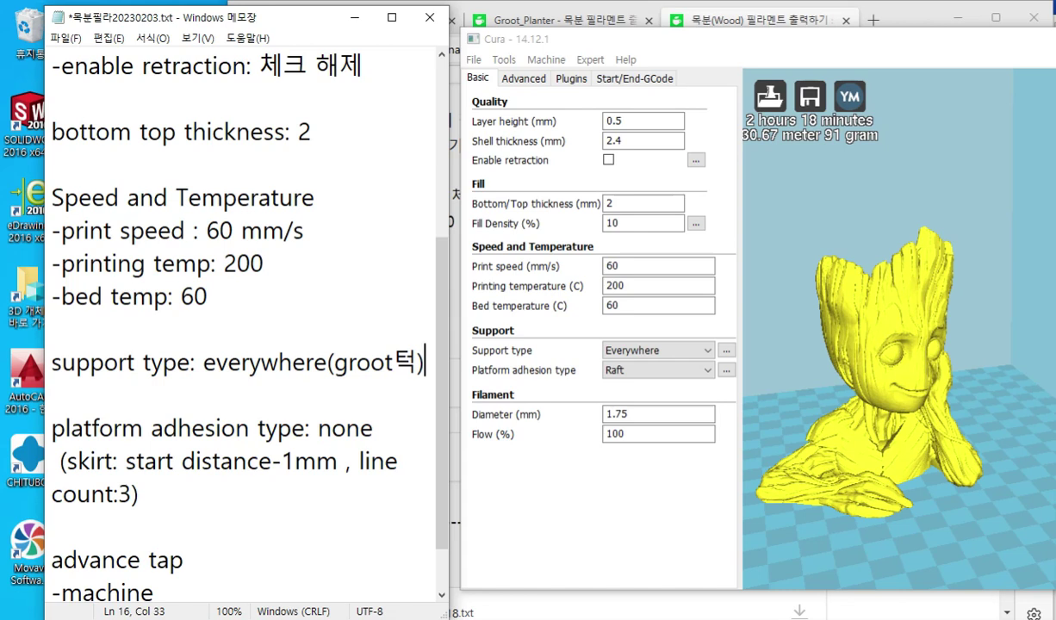
# - Add the line "-overhang angle: 70" below the support type and check it against Cura's expert support settings
pyautogui.press('Return')
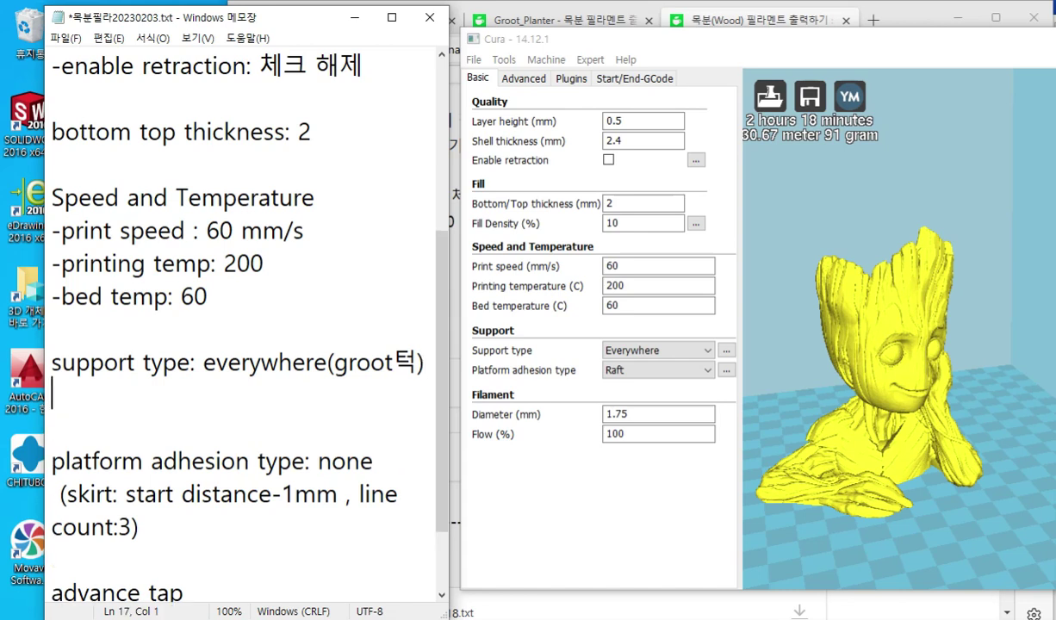
pyautogui.write('-overhan')
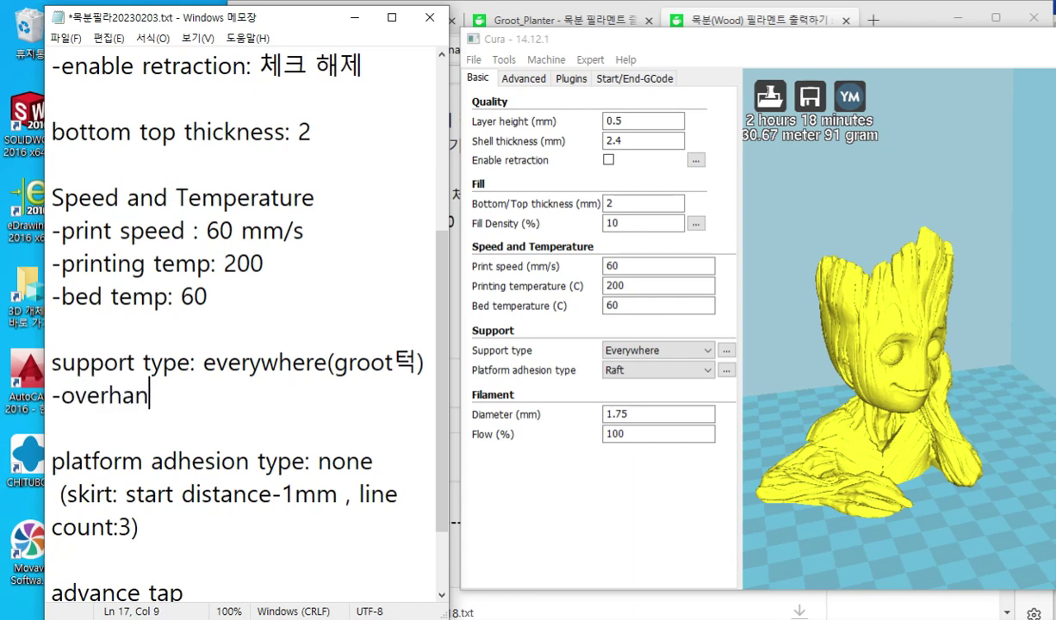
pyautogui.write('g ang a')
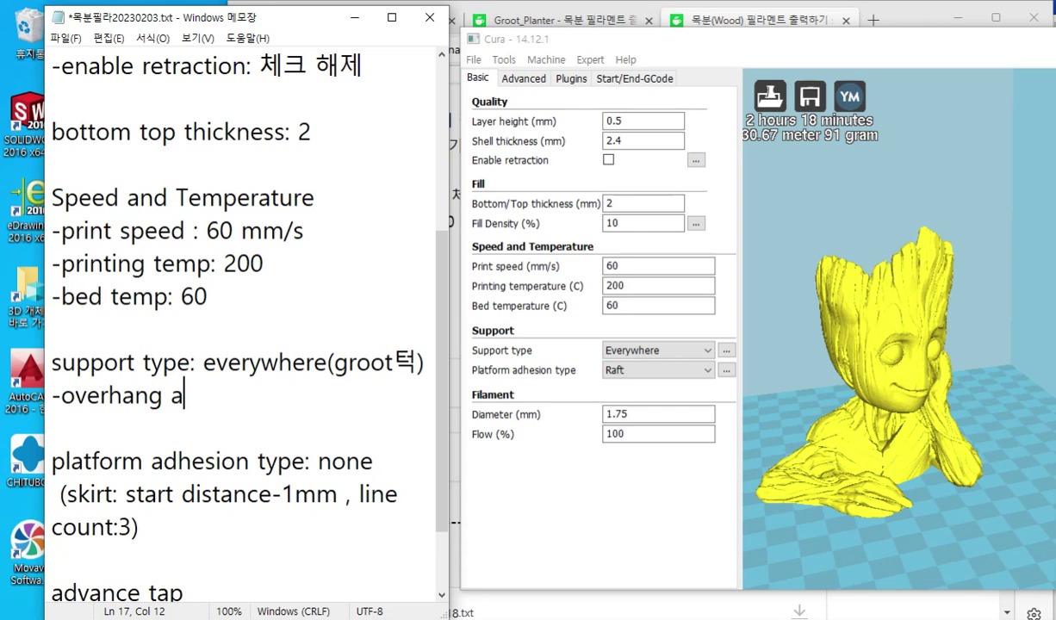
pyautogui.write('le: ')
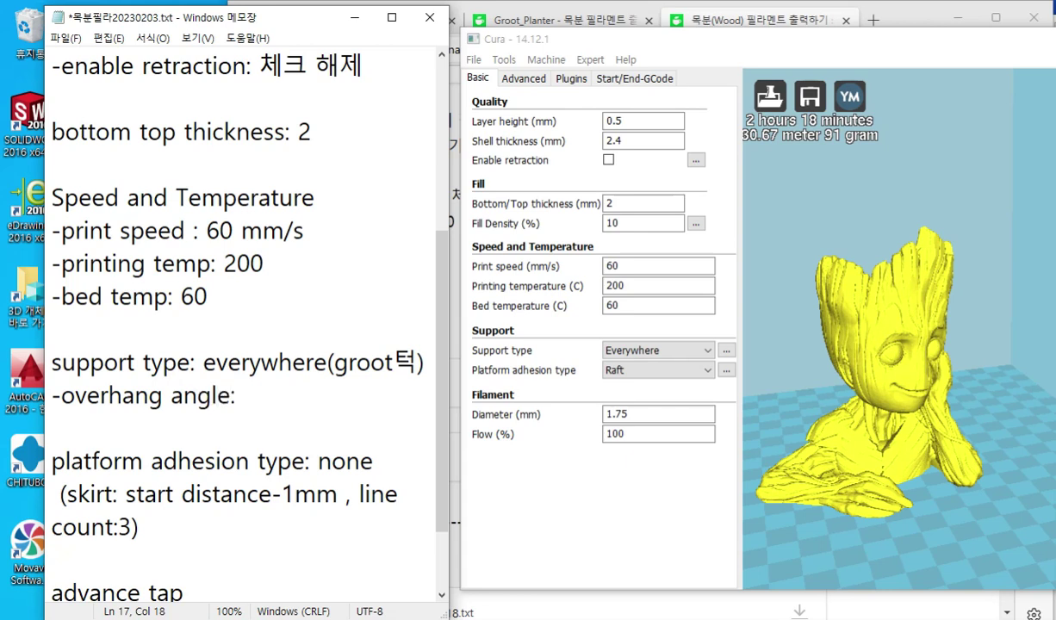
pyautogui.write('70')
pyautogui.click(726, 350)
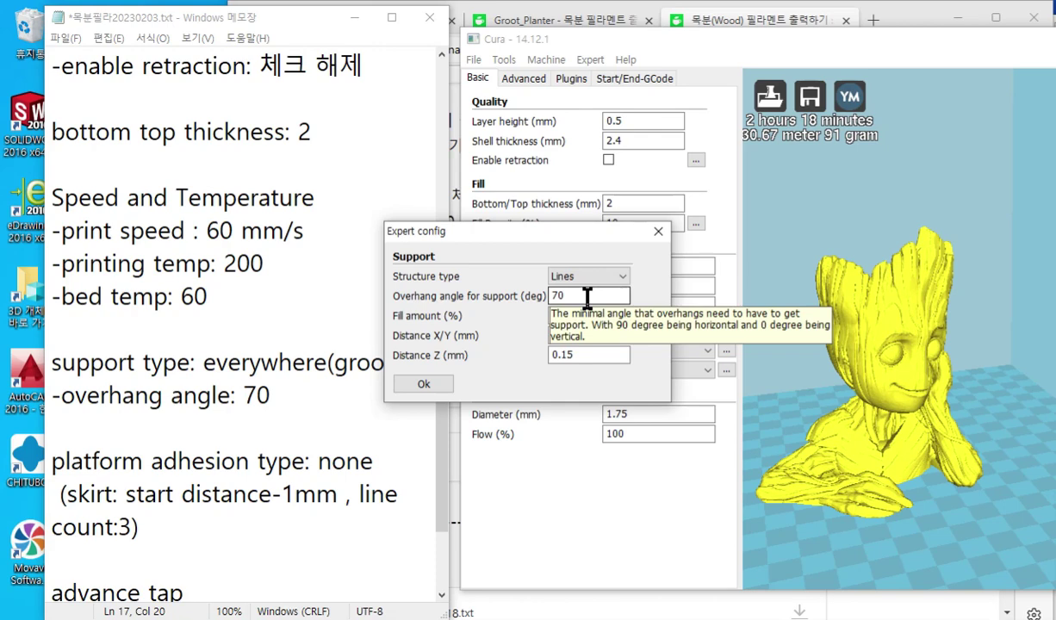
pyautogui.click(424, 385)
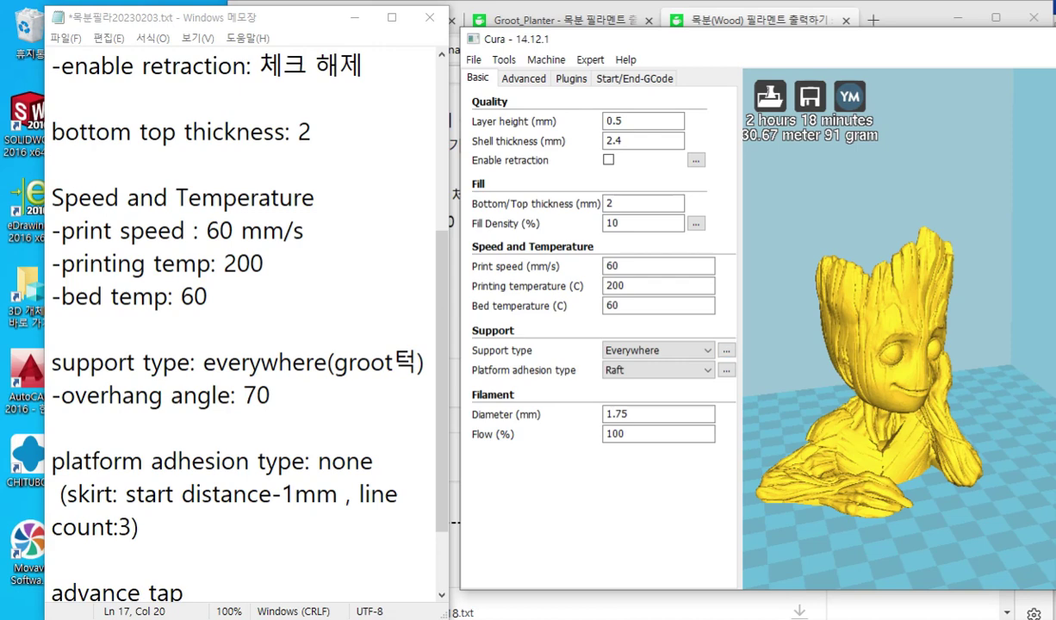
# - Switch the Groot model to layer view and lower the displayed layers to expose the supports under the chin
pyautogui.click(1055, 280)
pyautogui.moveTo(941, 421); pyautogui.dragTo(906, 336, button='right')
pyautogui.moveTo(877, 461); pyautogui.dragTo(909, 435, button='right')
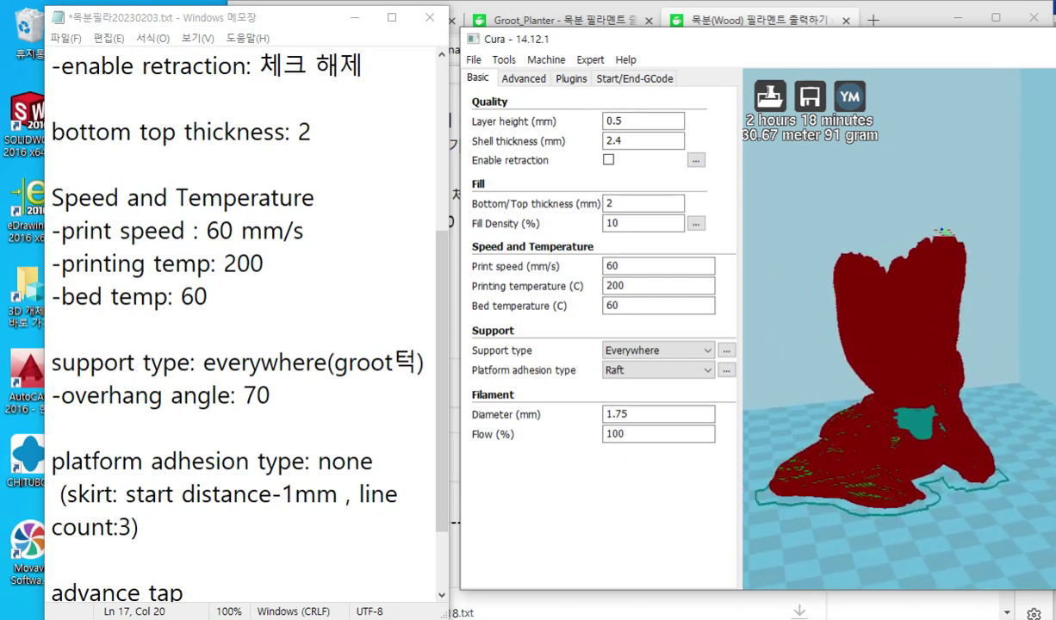
pyautogui.press('Down')
pyautogui.press('Down')
pyautogui.press('Down')
pyautogui.press('Down')
pyautogui.press('Down')
pyautogui.press('Down')
pyautogui.press('Down')
pyautogui.press('Down')
pyautogui.press('Down')
pyautogui.press('Down')
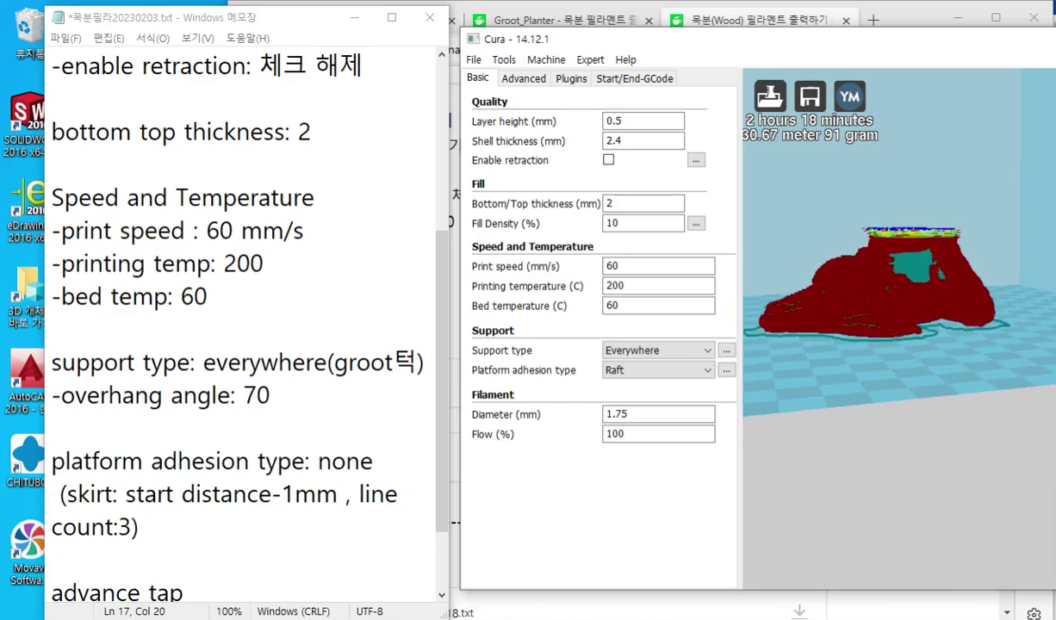
pyautogui.moveTo(905, 253); pyautogui.dragTo(885, 357, button='right')
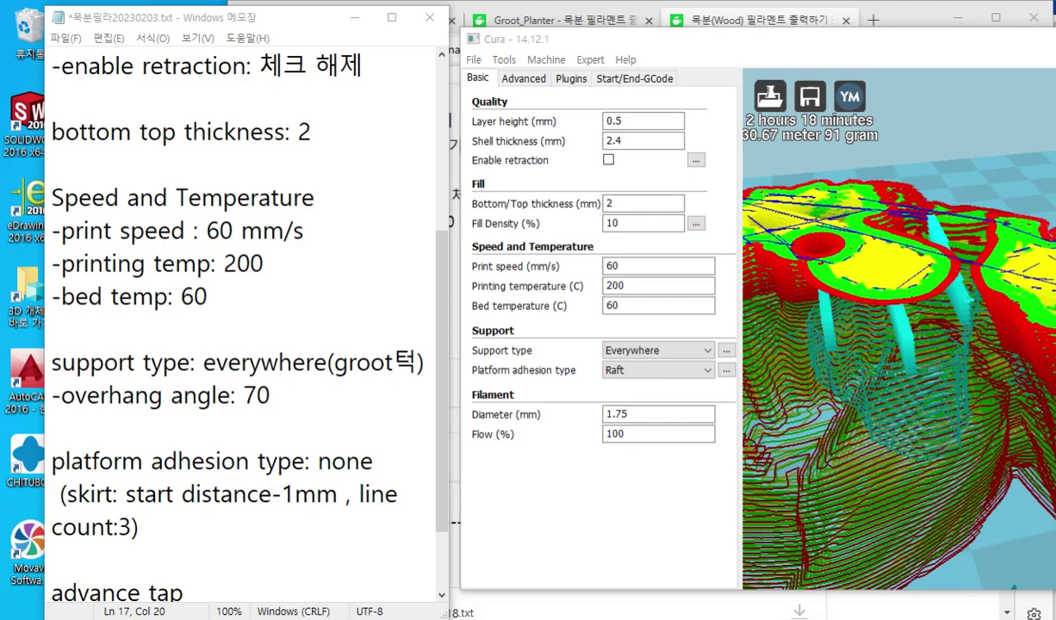
# - Step down and up through the layers around the chin to examine how the support columns carry the overhang
pyautogui.press('Down')
pyautogui.press('Down')
pyautogui.press('Down')
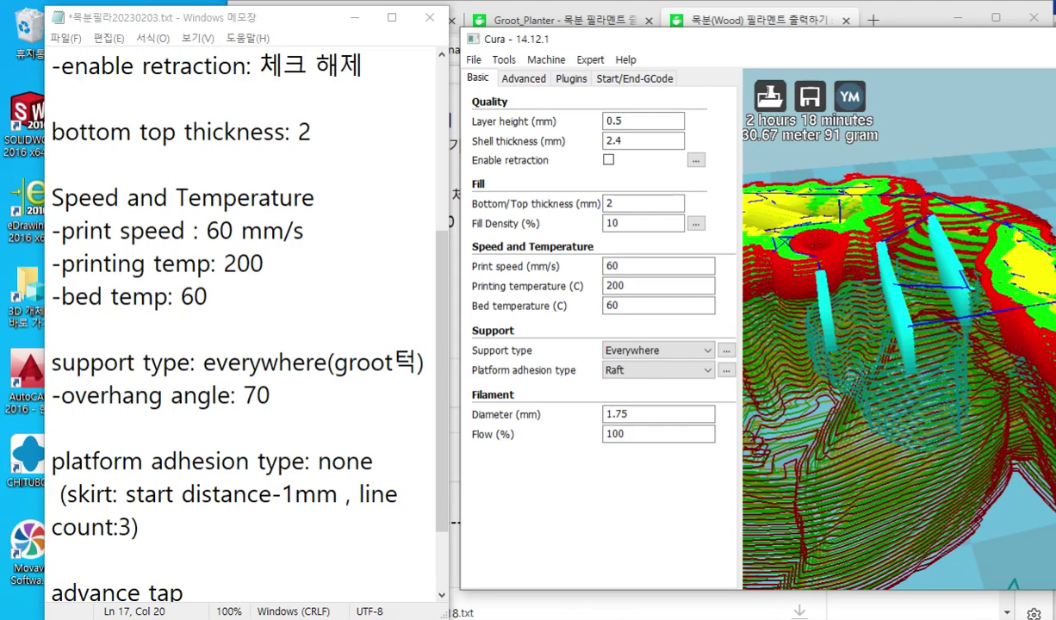
pyautogui.press('Down')
pyautogui.press('Down')
pyautogui.press('Down')
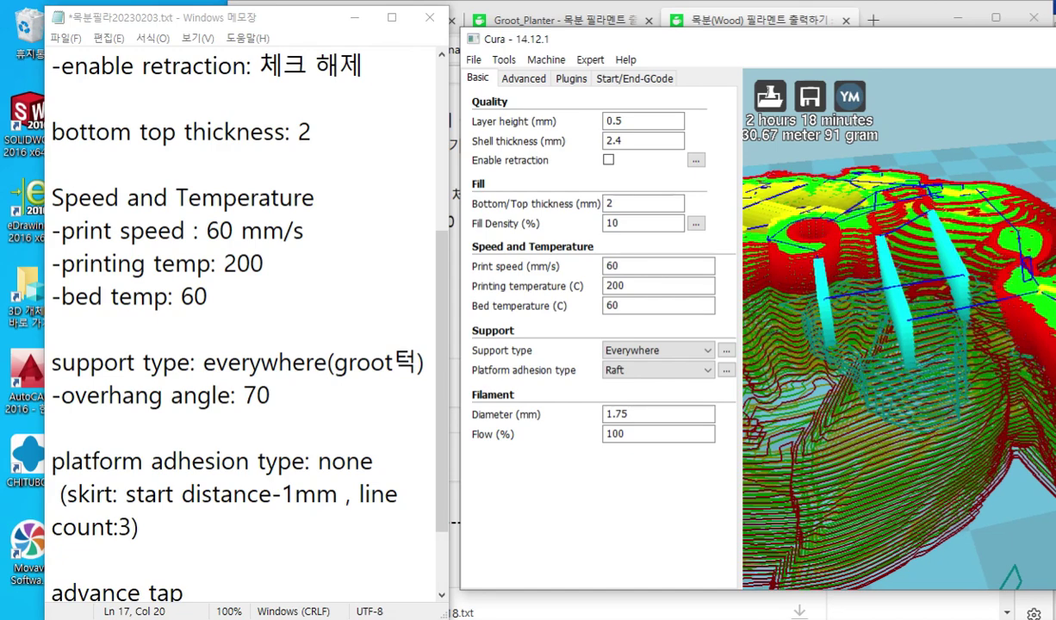
pyautogui.press('Down')
pyautogui.press('Down')
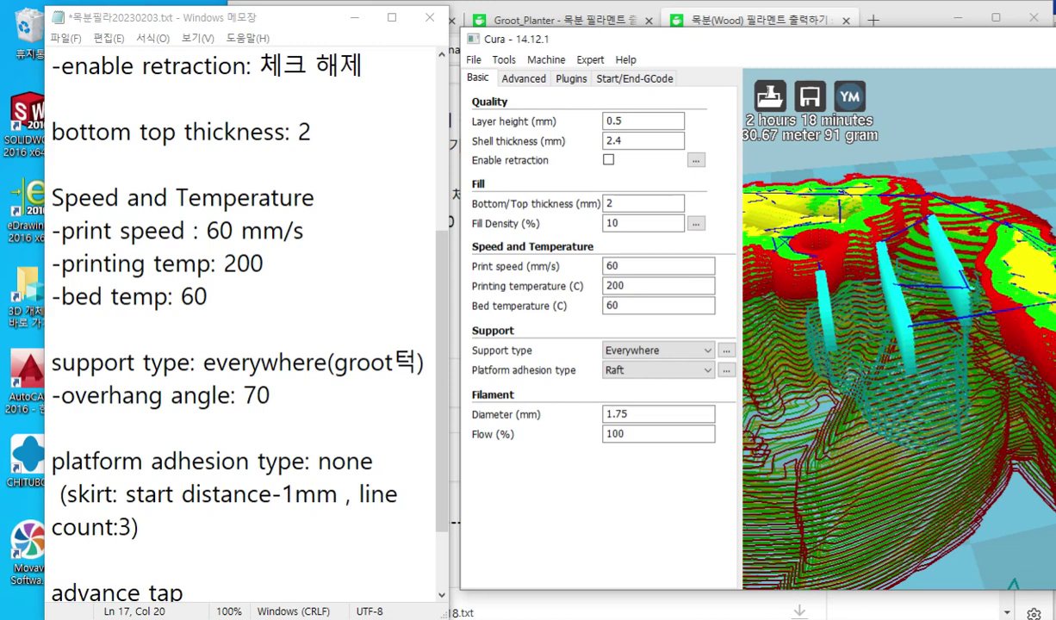
pyautogui.press('Down')
pyautogui.press('Down')
pyautogui.press('Down')
pyautogui.press('Up')
pyautogui.press('Down')
pyautogui.press('Up')
pyautogui.press('Down')
pyautogui.press('Down')
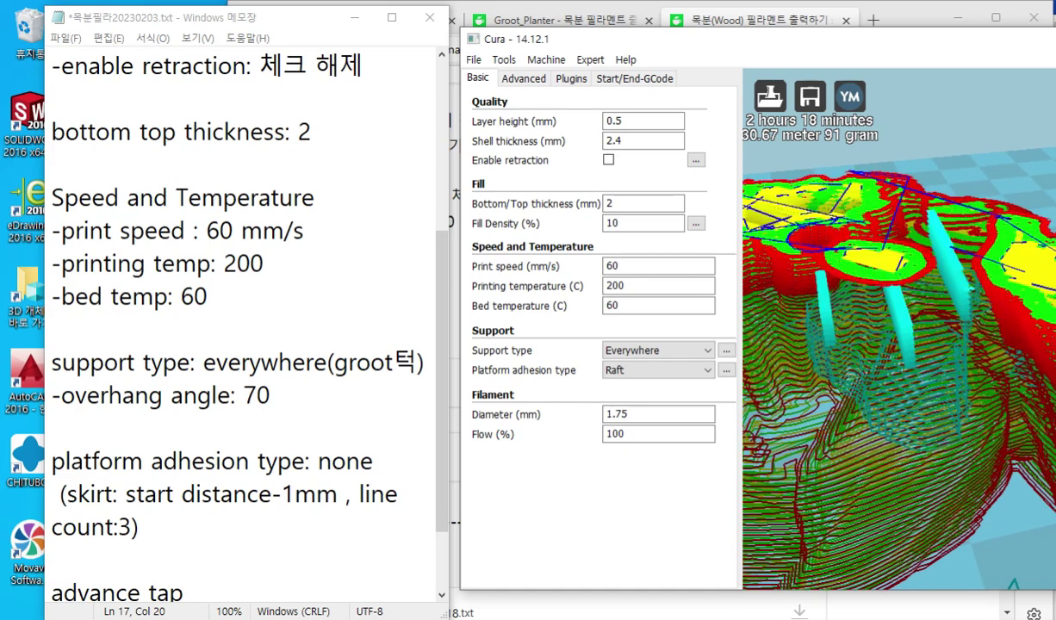
# - Toggle between neighbouring layers at the chin to compare where the support columns meet the model
pyautogui.press('Up')
pyautogui.press('Down')
pyautogui.press('Up')
pyautogui.press('Down')
pyautogui.press('Down')
pyautogui.press('Up')
pyautogui.press('Down')
pyautogui.press('Up')
pyautogui.press('Down')
pyautogui.press('Up')
pyautogui.press('Down')
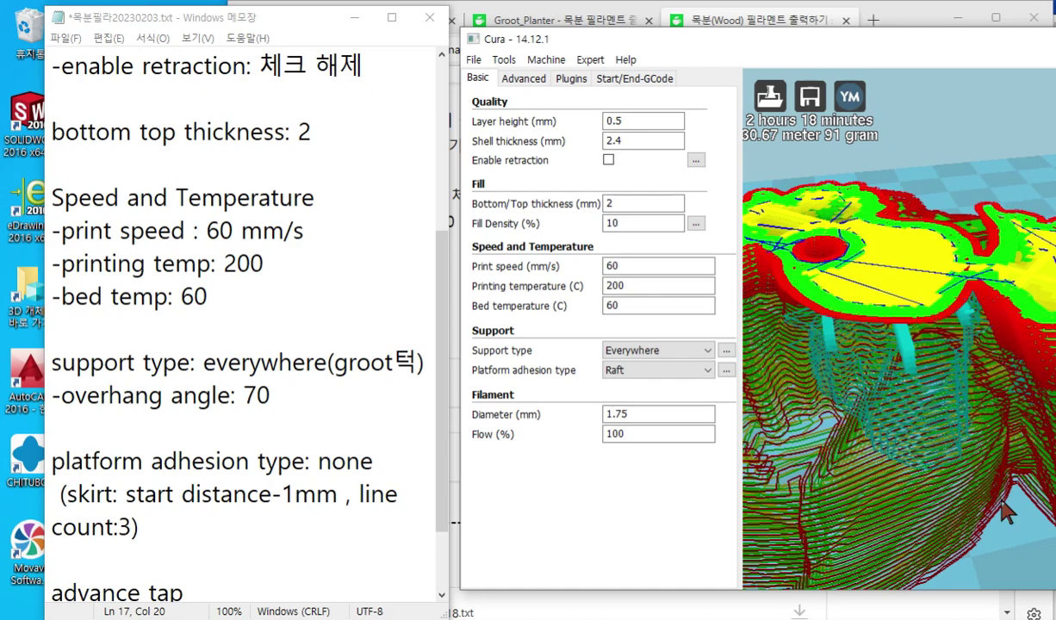
# - Mark the area beside Groot's neck with a white screen-pen arrow on the whole-model layer view and clear it
pyautogui.moveTo(865, 337); pyautogui.dragTo(970, 348, button='right')
pyautogui.scroll(-5, 934, 363)
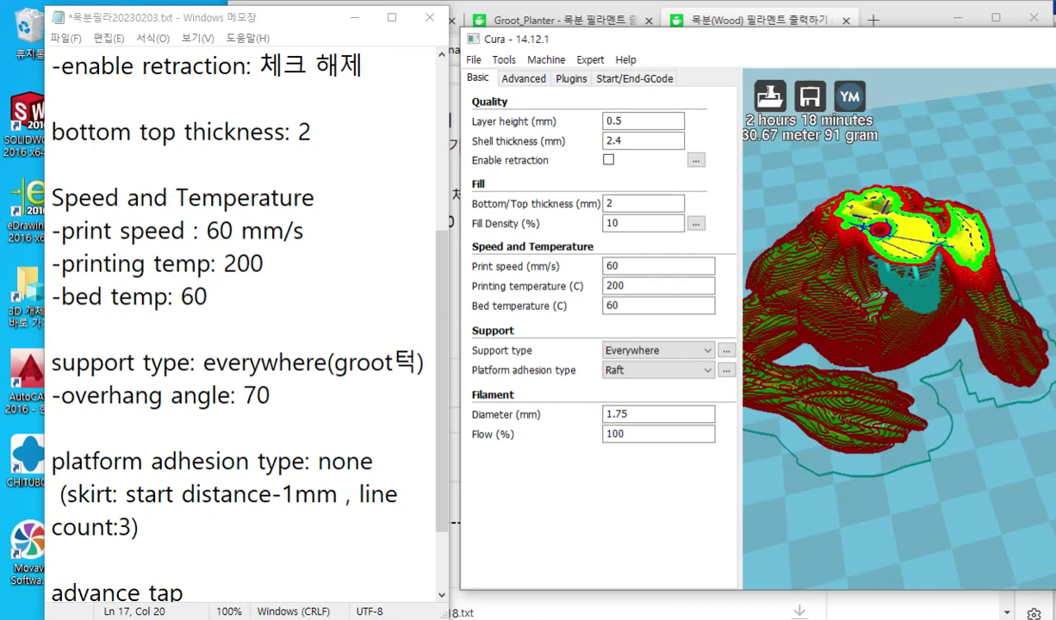
pyautogui.moveTo(972, 349); pyautogui.dragTo(802, 373, button='right')
pyautogui.press('F12')
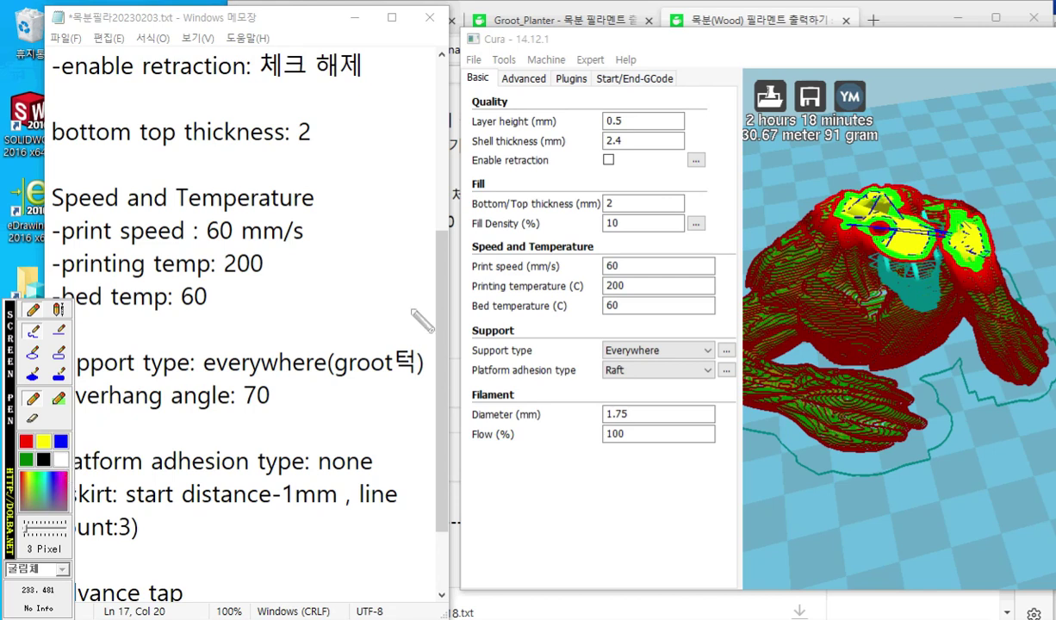
pyautogui.moveTo(976, 168)
pyautogui.mouseDown()
pyautogui.moveTo(946, 199)
pyautogui.moveTo(956, 191)
pyautogui.mouseUp()
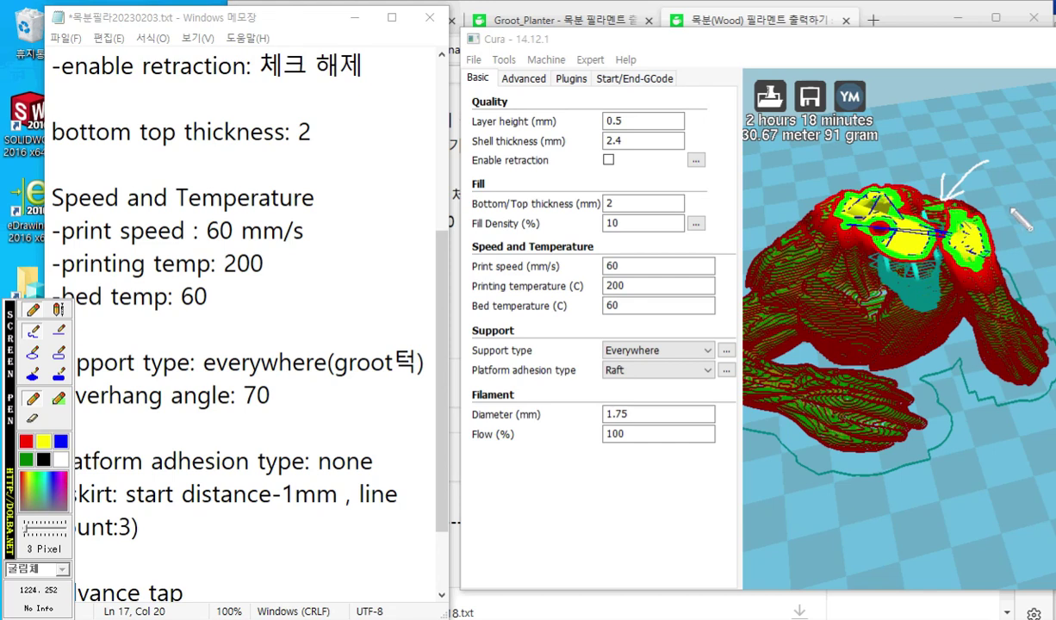
pyautogui.press('Escape')
# - Step through the layers around Groot's neck to examine the support columns and the travel moves between islands
pyautogui.moveTo(905, 203); pyautogui.dragTo(917, 203, button='right')
pyautogui.press('Up')
pyautogui.press('Up')
pyautogui.press('Up')
pyautogui.press('Up')
pyautogui.press('Up')
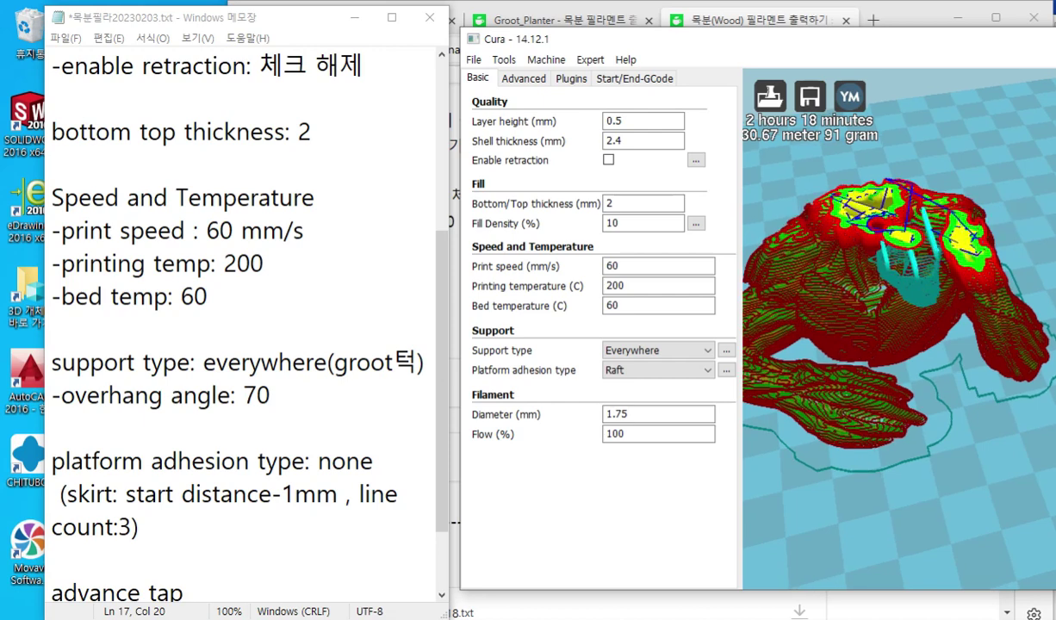
pyautogui.press('Down')
pyautogui.press('Down')
pyautogui.press('Down')
# - Raise the displayed layers from the neck through the hollow head to the planter's rim to inspect the wall and infill
pyautogui.press('Up')
pyautogui.press('Up')
pyautogui.press('Up')
pyautogui.press('Up')
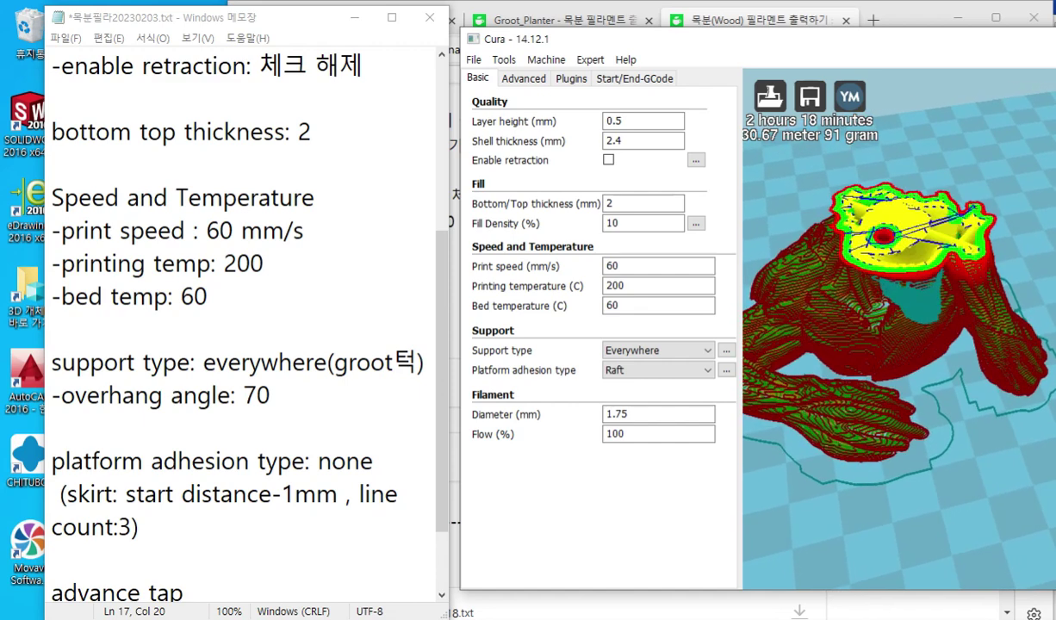
pyautogui.press('Up')
pyautogui.press('Up')
pyautogui.press('Up')
pyautogui.press('Up')
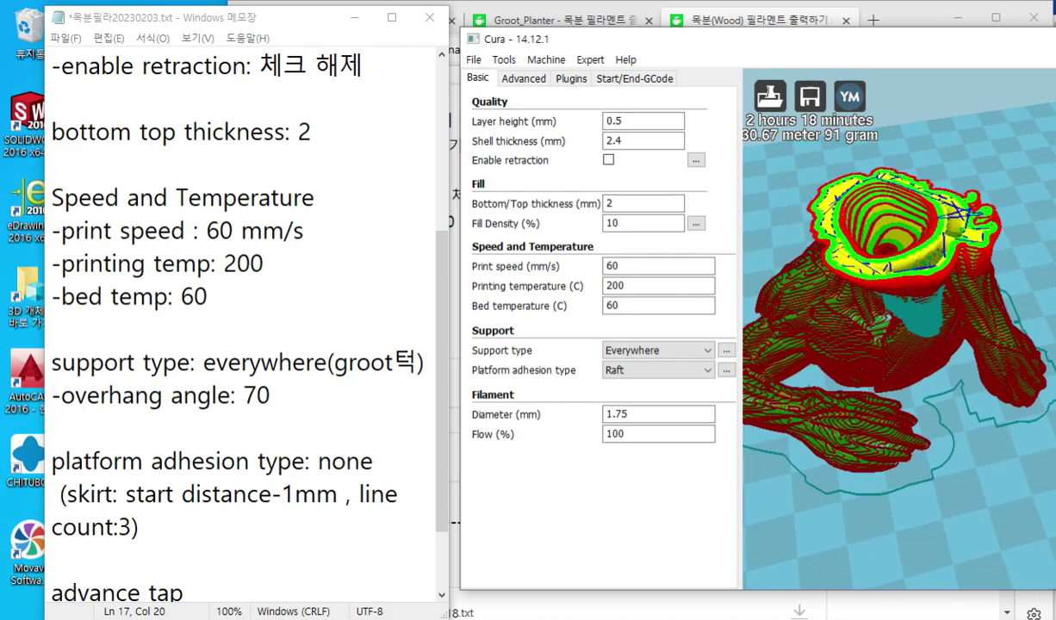
pyautogui.press('Up')
pyautogui.press('Up')
pyautogui.press('Up')
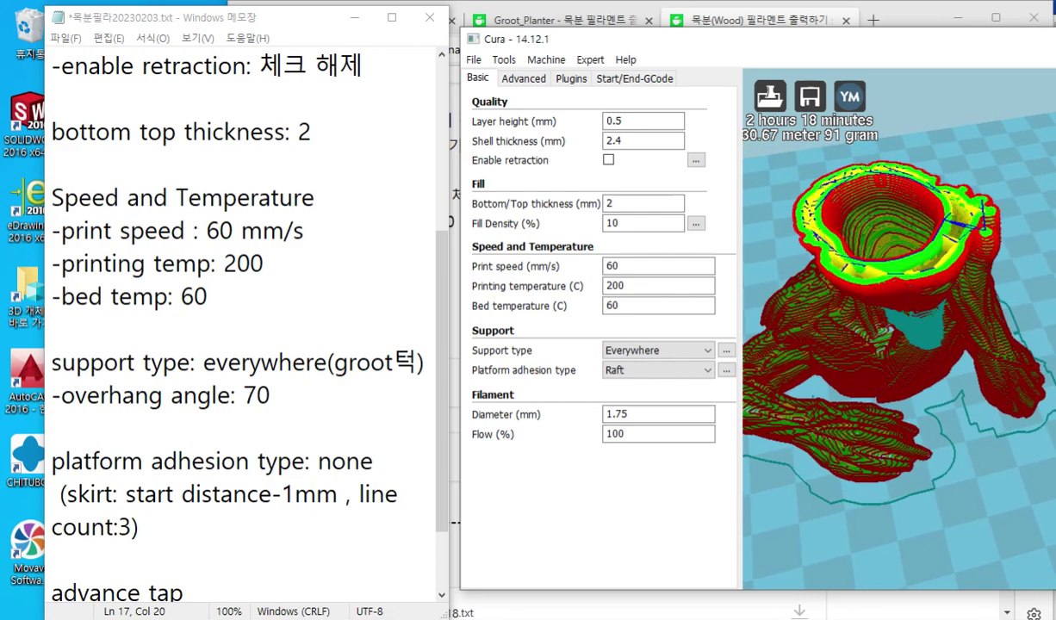
pyautogui.press('Up')
pyautogui.press('Up')
pyautogui.press('Up')
pyautogui.press('Up')
pyautogui.press('Up')
pyautogui.press('Up')
pyautogui.press('Up')
pyautogui.press('Up')
pyautogui.press('Up')
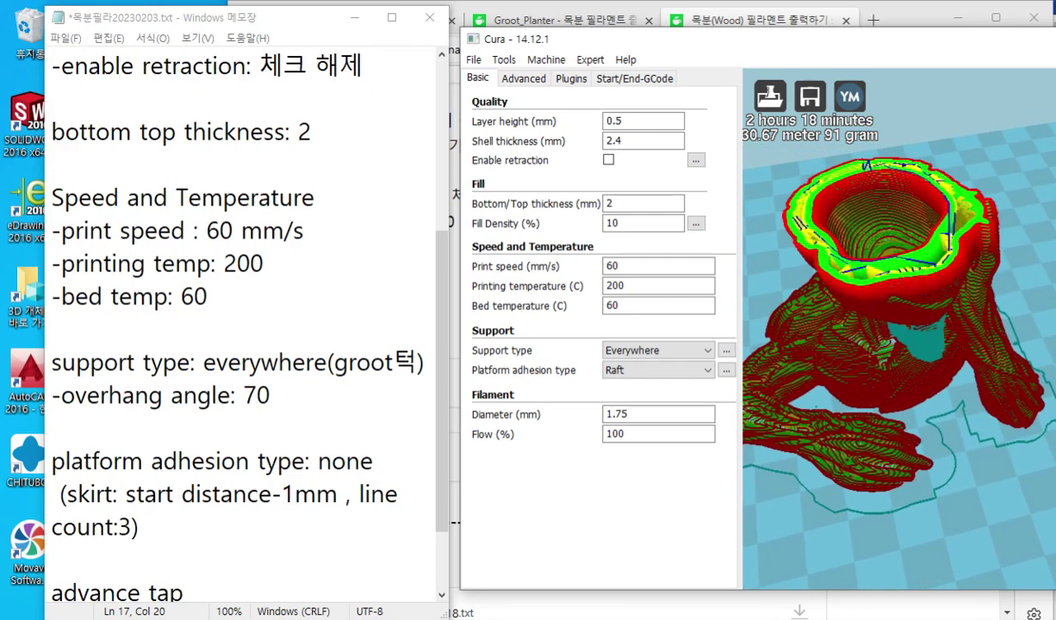
pyautogui.press('Up')
pyautogui.press('Up')
pyautogui.press('Up')
pyautogui.press('Up')
pyautogui.press('Up')
pyautogui.press('Up')
pyautogui.press('Up')
pyautogui.press('Up')
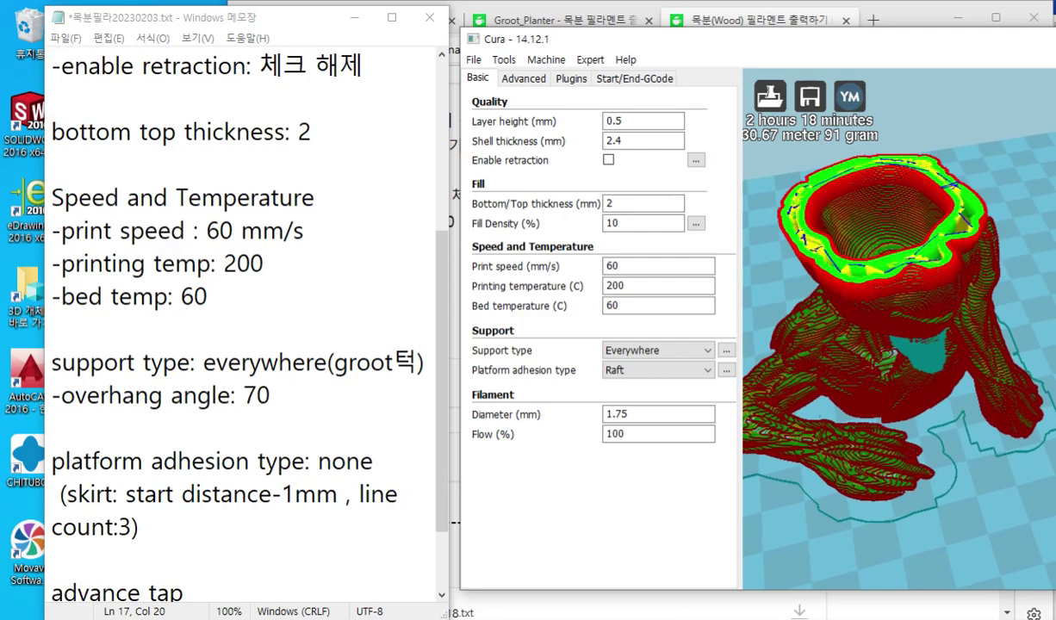
pyautogui.press('Up')
pyautogui.press('Up')
pyautogui.press('Up')
pyautogui.press('Up')
pyautogui.press('Up')
pyautogui.press('Up')
pyautogui.press('Up')
pyautogui.press('Up')
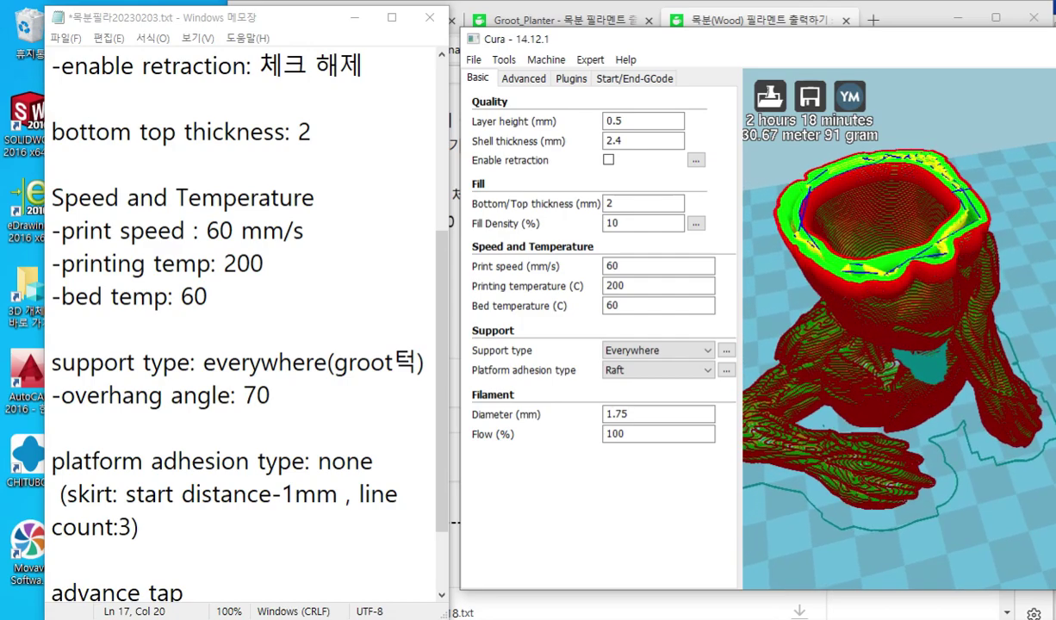
pyautogui.press('Up')
pyautogui.press('Up')
pyautogui.press('Up')
pyautogui.press('Up')
pyautogui.press('Up')
pyautogui.press('Up')
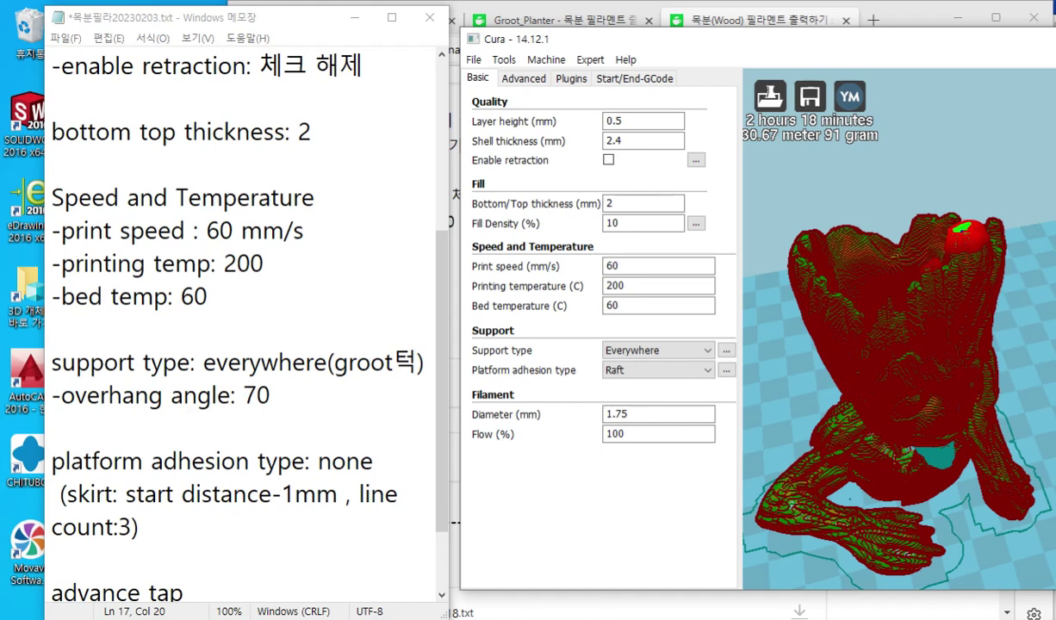
# - Insert the line "raft: groot 손바닥" between the platform adhesion type and skirt notes, and display the model's layers up to the top
pyautogui.moveTo(638, 371)
pyautogui.click(49, 492)
pyautogui.press('Return')
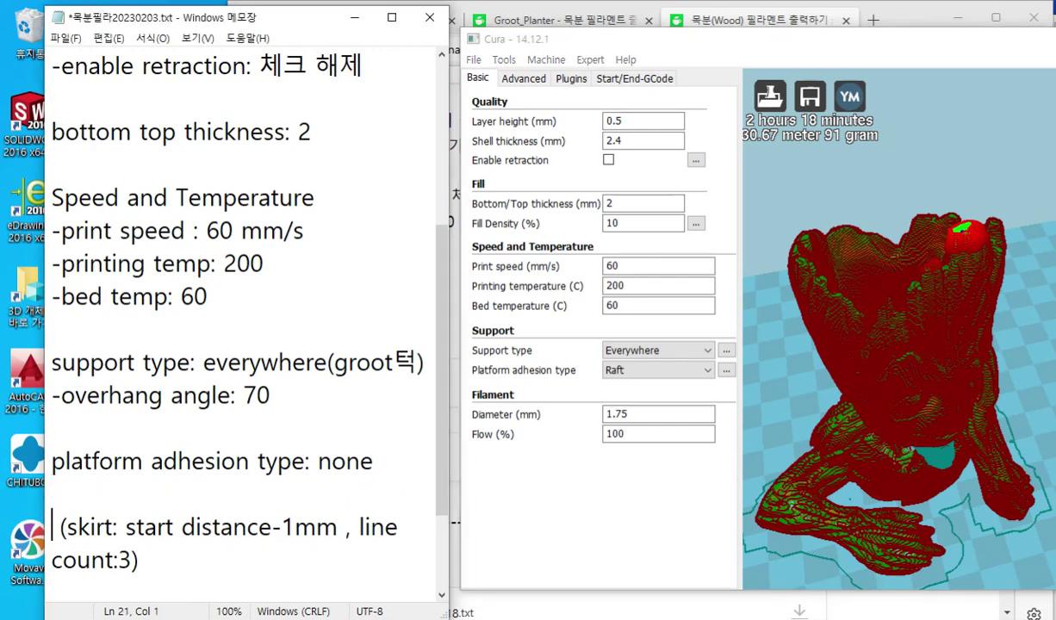
pyautogui.press('Up')
pyautogui.write('raft')
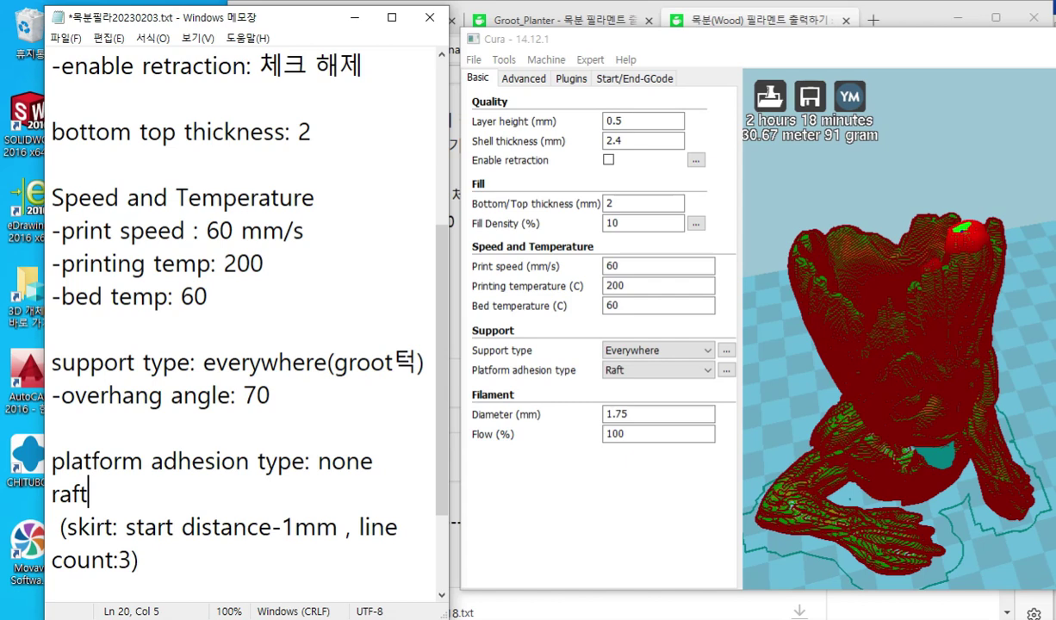
pyautogui.write(': ')
pyautogui.write('groo')
pyautogui.write('t')
pyautogui.write('ㅂ')
pyautogui.press('BackSpace')
pyautogui.write('ㅅ손바닥')
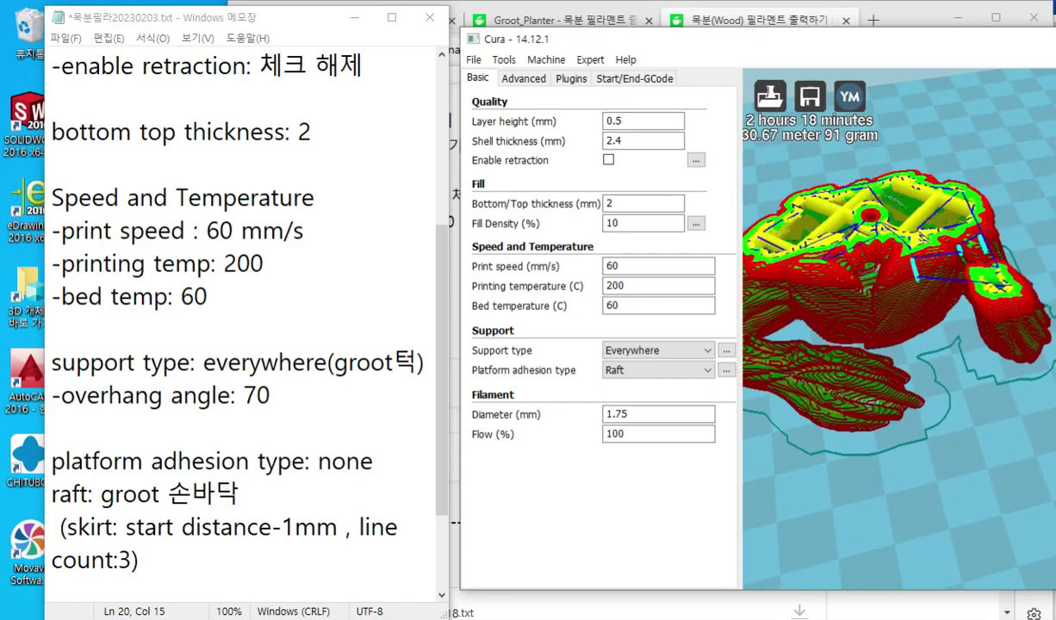
pyautogui.press('Up')
pyautogui.press('Up')
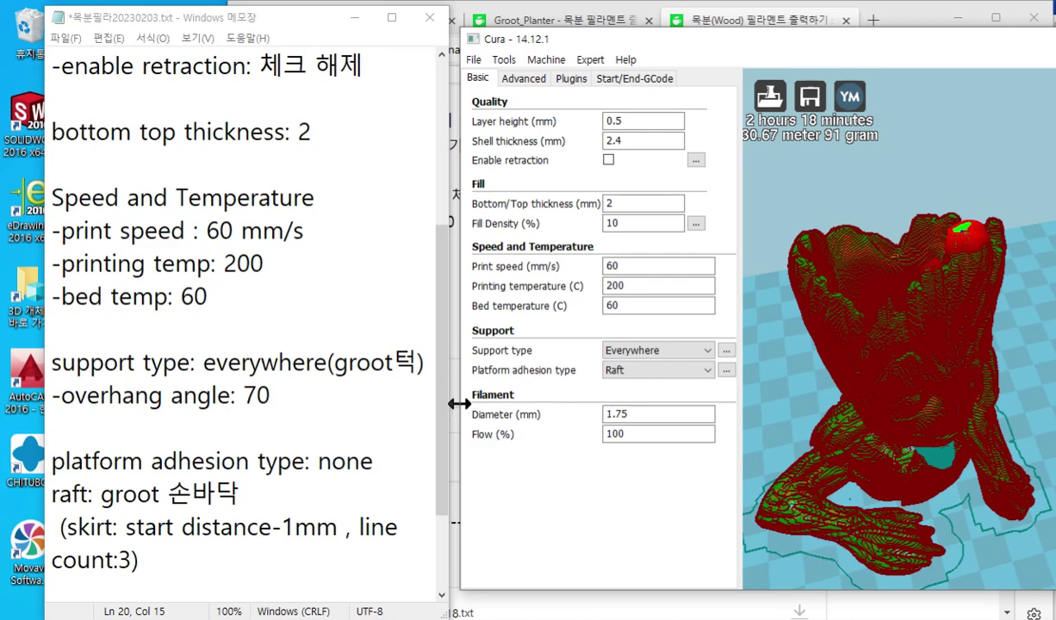
# - Show Cura's advanced settings and add blank lines below the nozzle size entry in the notes
pyautogui.scroll(-2, 441, 482)
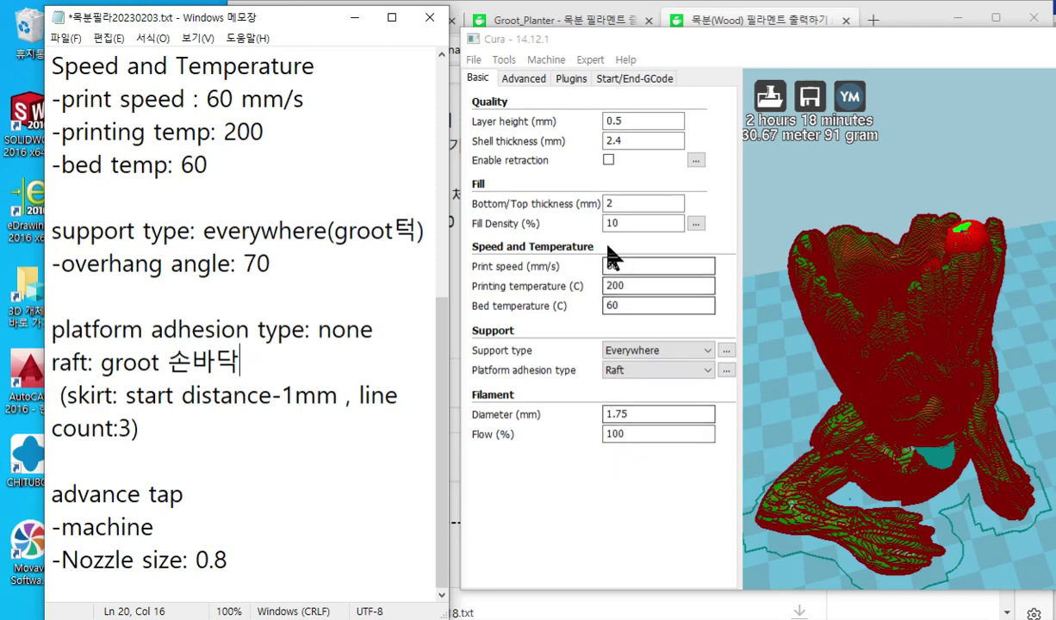
pyautogui.click(522, 78)
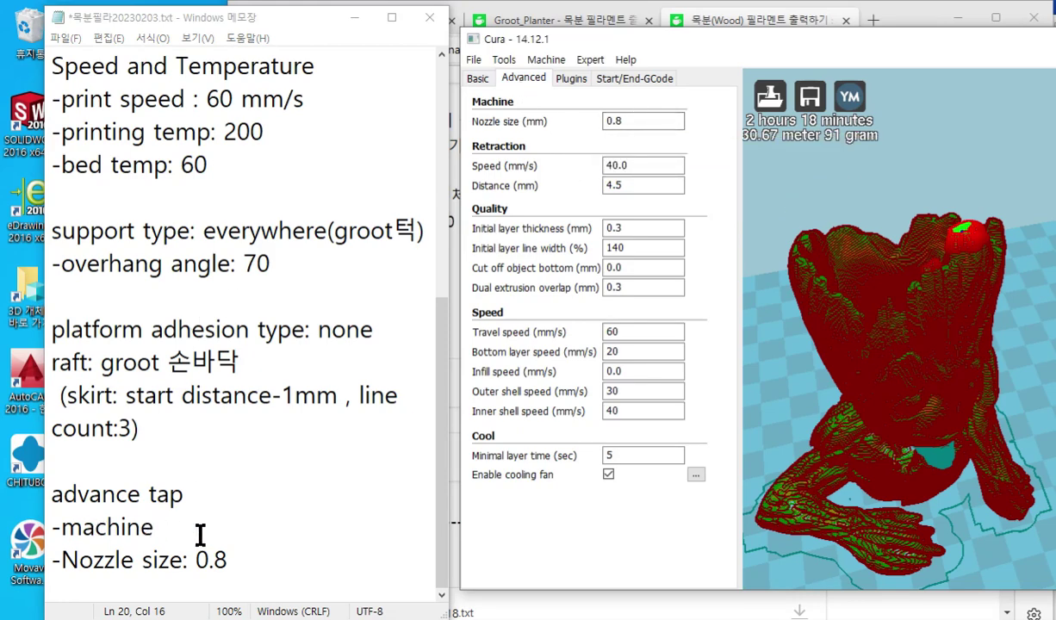
pyautogui.click(267, 560)
pyautogui.press('Return')
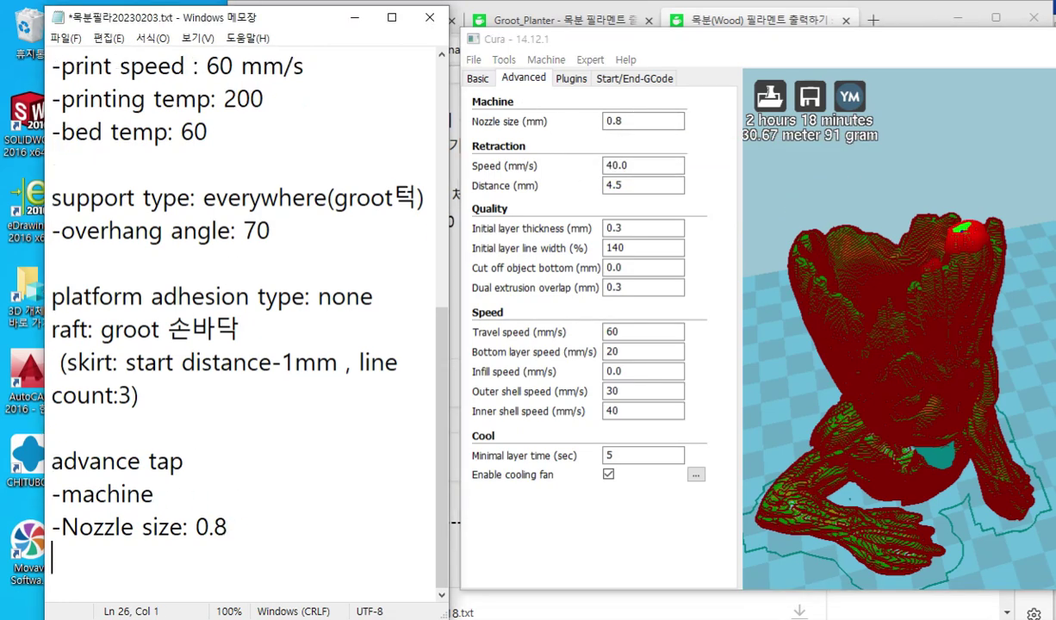
pyautogui.press('Return')
pyautogui.press('Return')
pyautogui.press('Return')
pyautogui.press('Return')
pyautogui.press('Return')
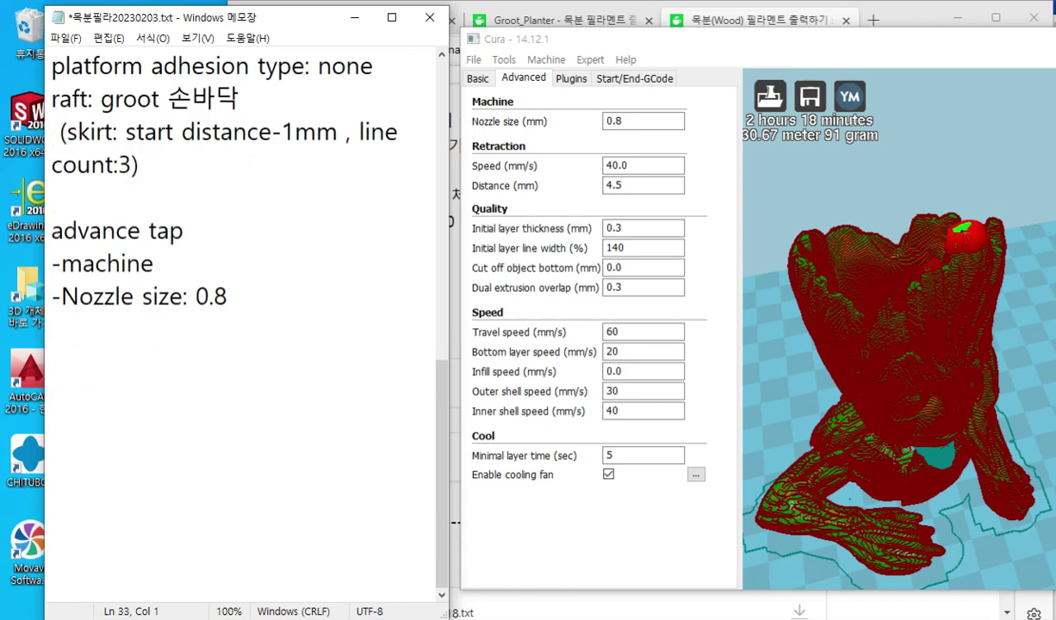
# - Remove the leading hyphen from the "machine" heading and highlight the nozzle size value in the notes
pyautogui.moveTo(62, 264); pyautogui.dragTo(50, 264)
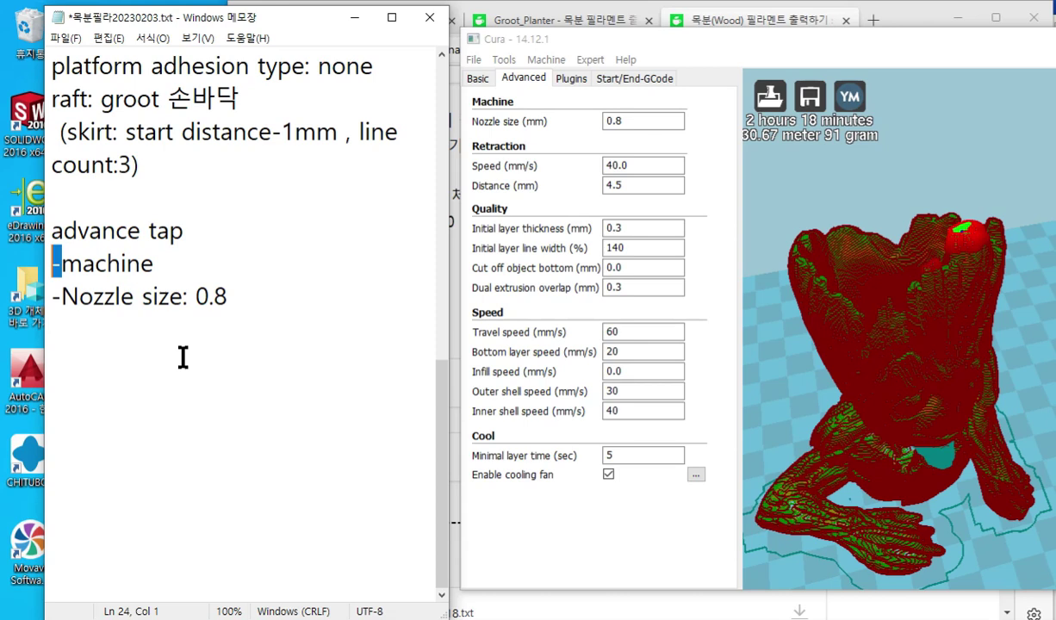
pyautogui.press('Delete')
pyautogui.moveTo(195, 296); pyautogui.dragTo(241, 295)
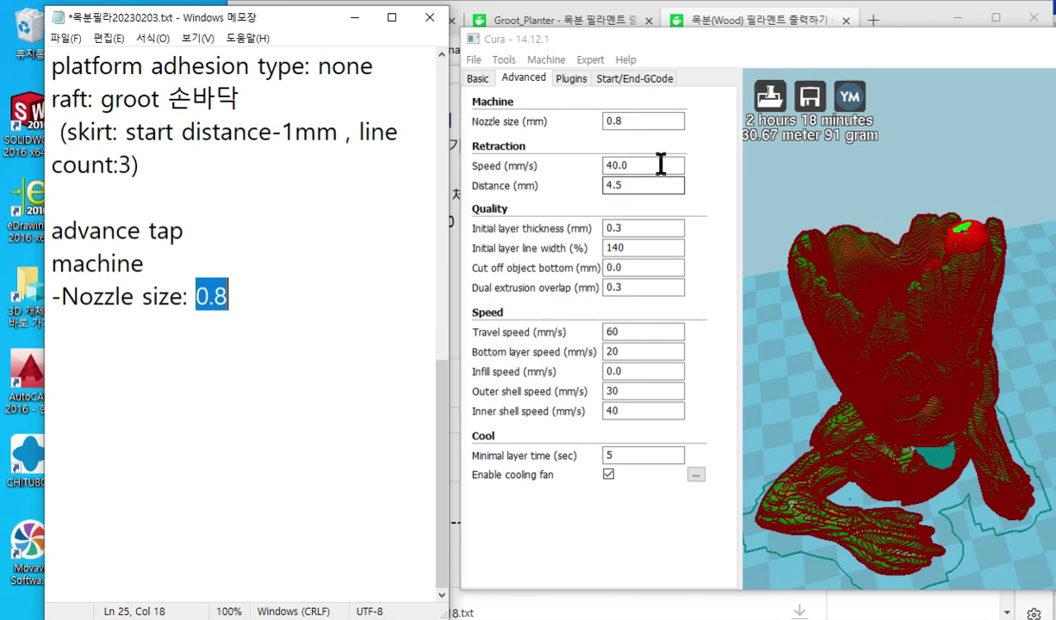
# - Review Cura's initial layer thickness and line width, and its travel, bottom layer, infill, outer shell and inner shell speeds
pyautogui.doubleClick(642, 228)
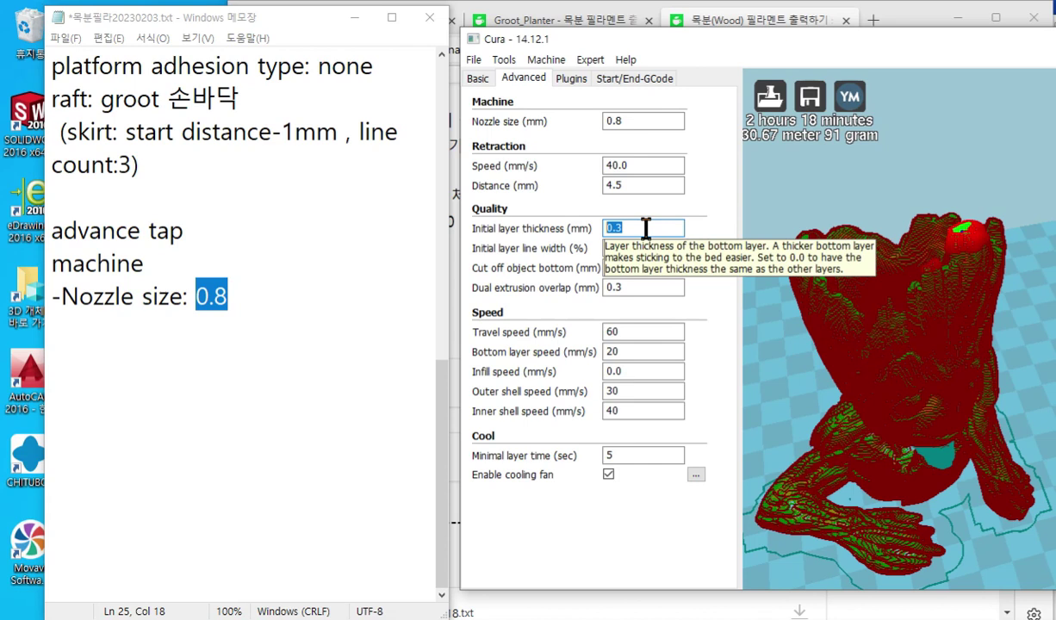
pyautogui.click(619, 249)
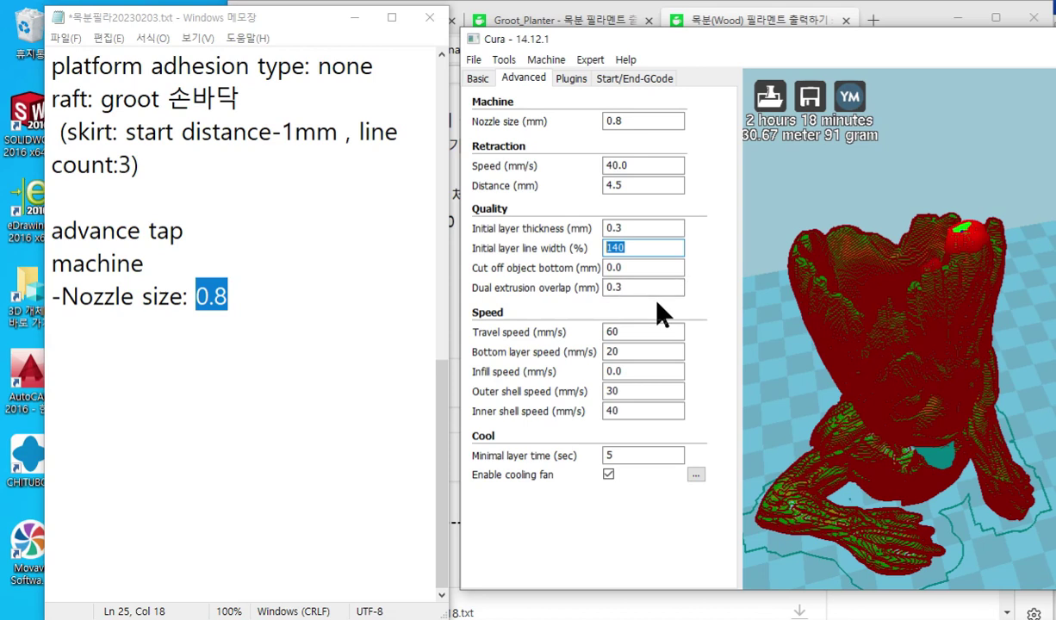
pyautogui.moveTo(665, 248)
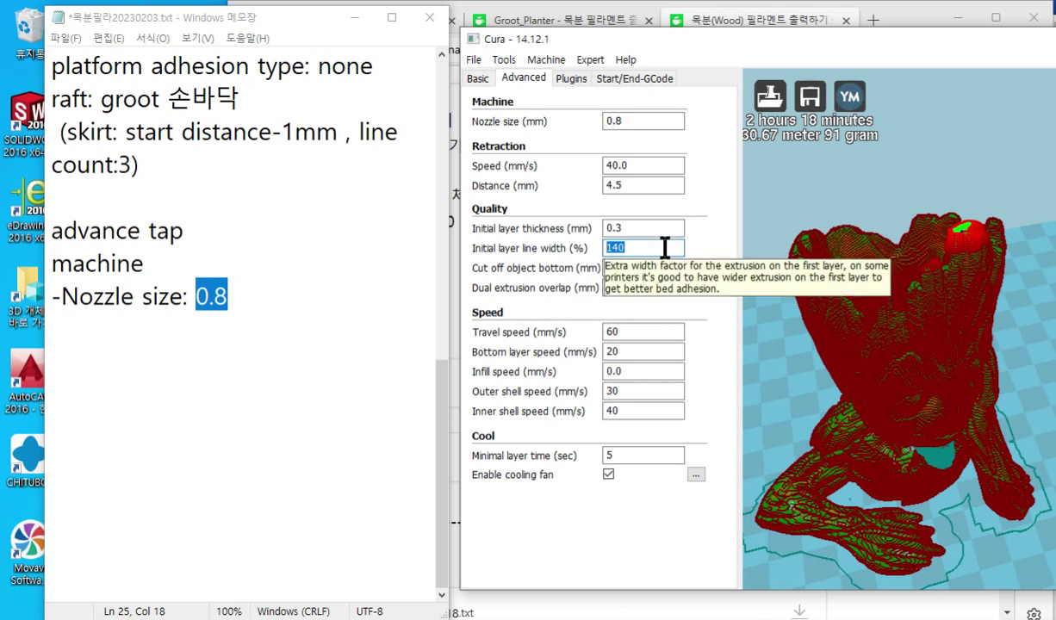
pyautogui.click(612, 332)
pyautogui.doubleClick(613, 332)
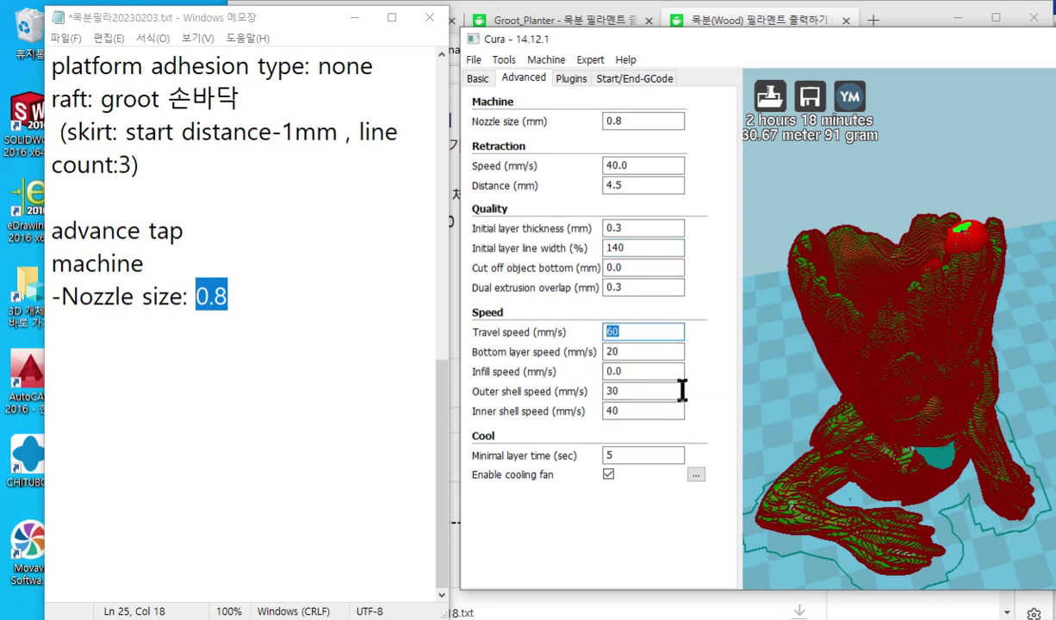
pyautogui.moveTo(670, 335)
pyautogui.moveTo(657, 351)
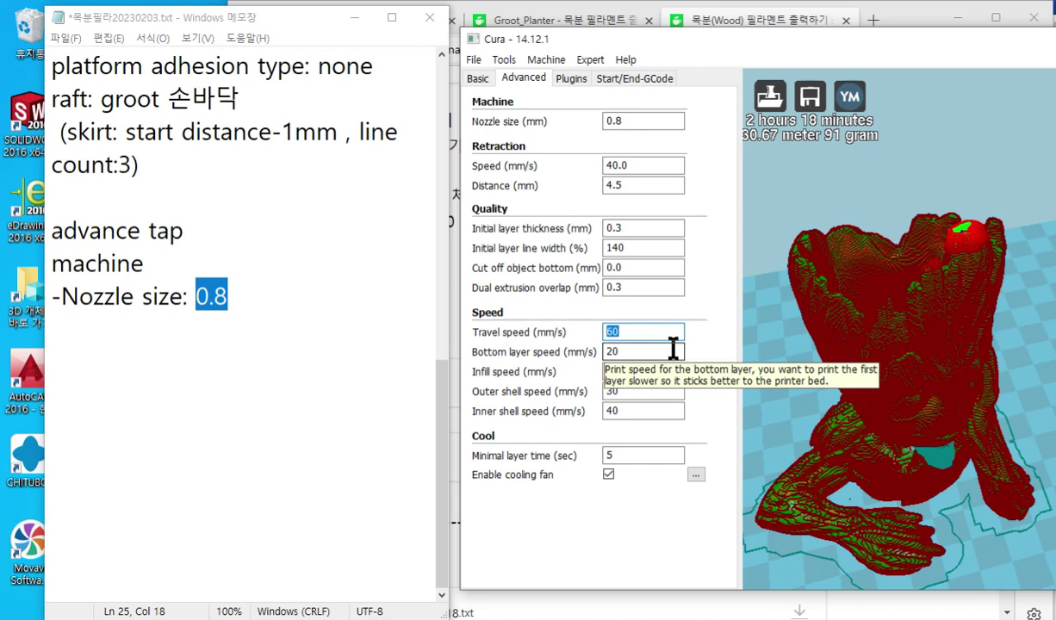
pyautogui.press('Tab')
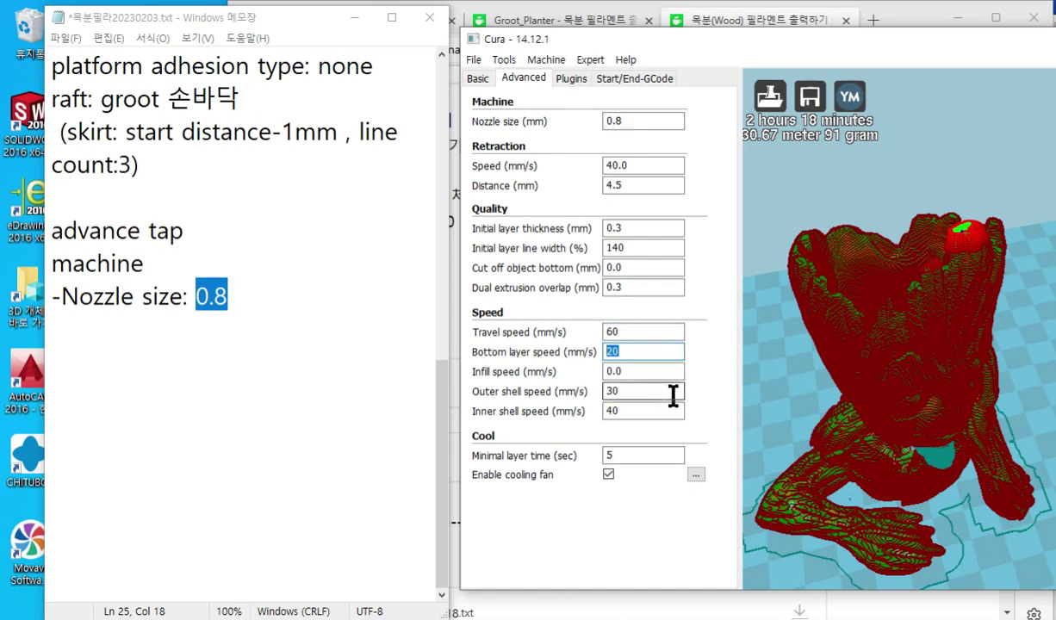
pyautogui.press('Tab')
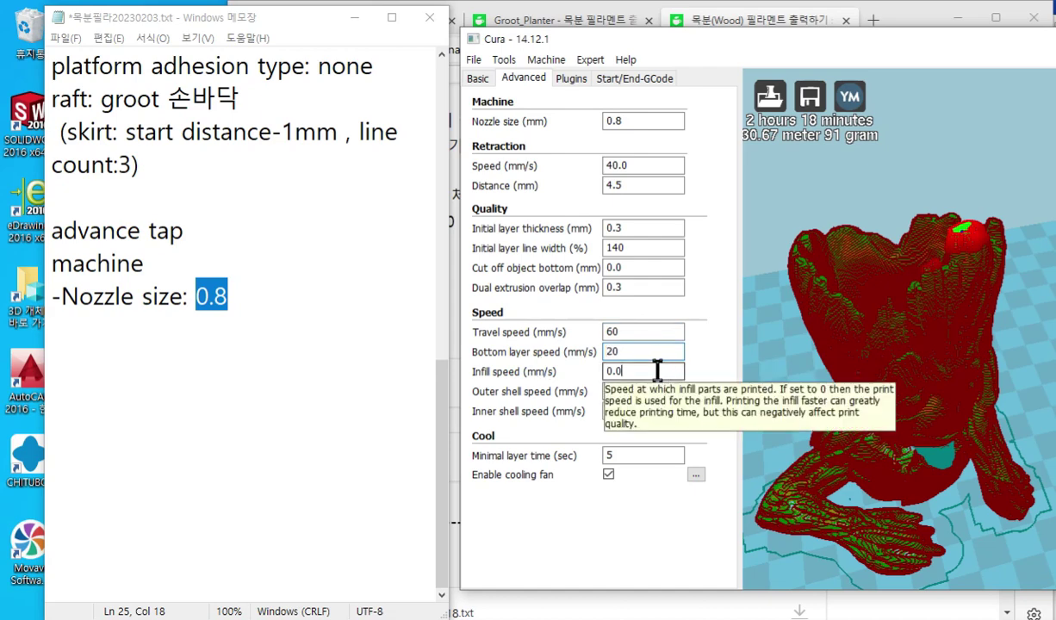
pyautogui.press('Tab')
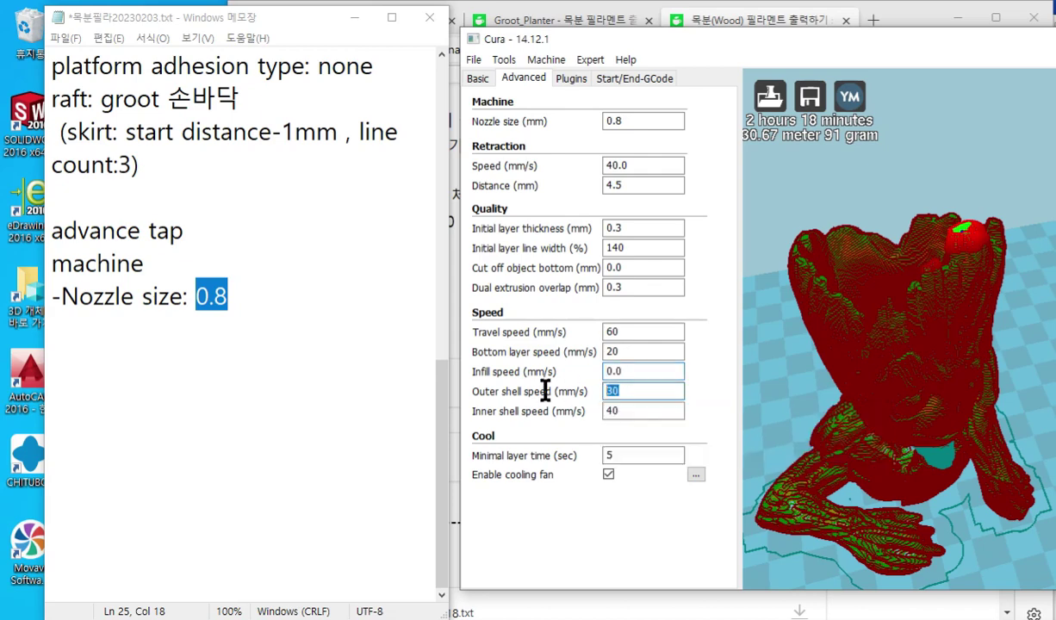
pyautogui.press('Tab')
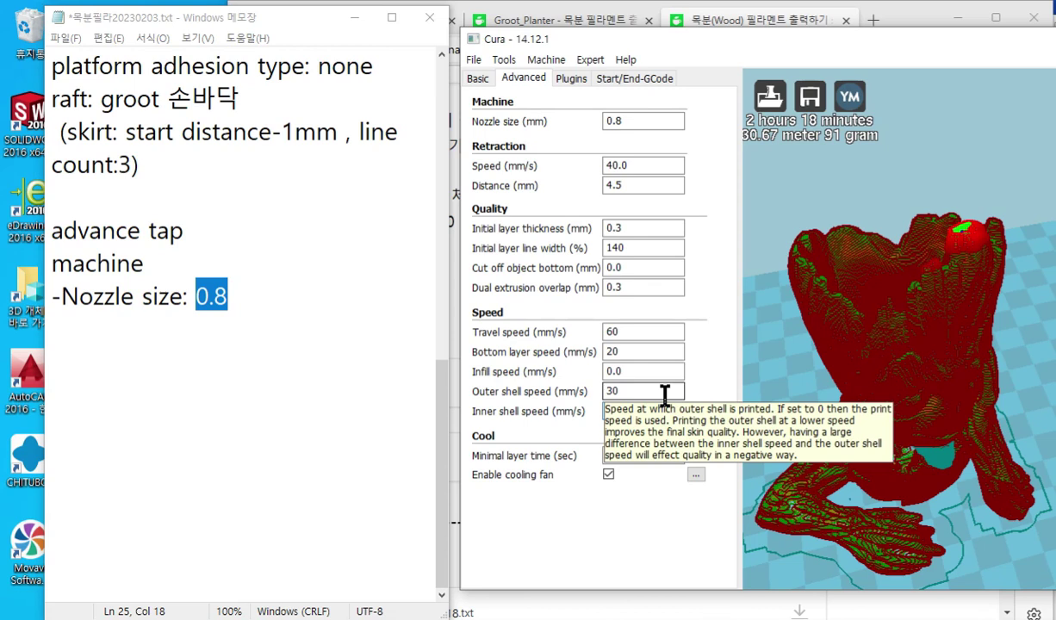
# - Return the notes to the Speed and Temperature section and move the Cura window slightly over them
pyautogui.click(248, 298)
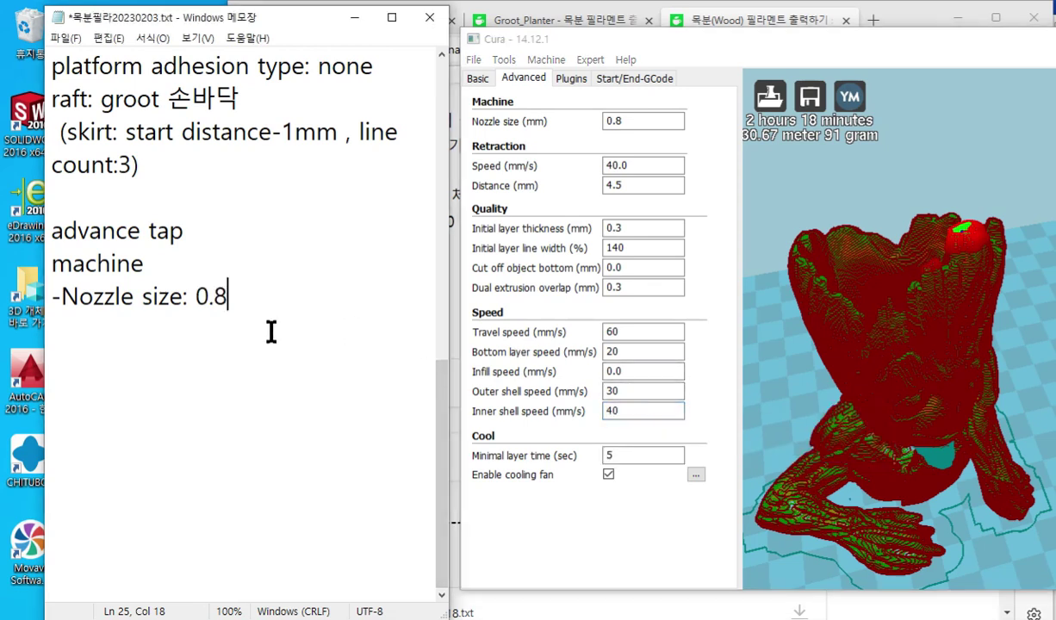
pyautogui.scroll(2, 271, 332)
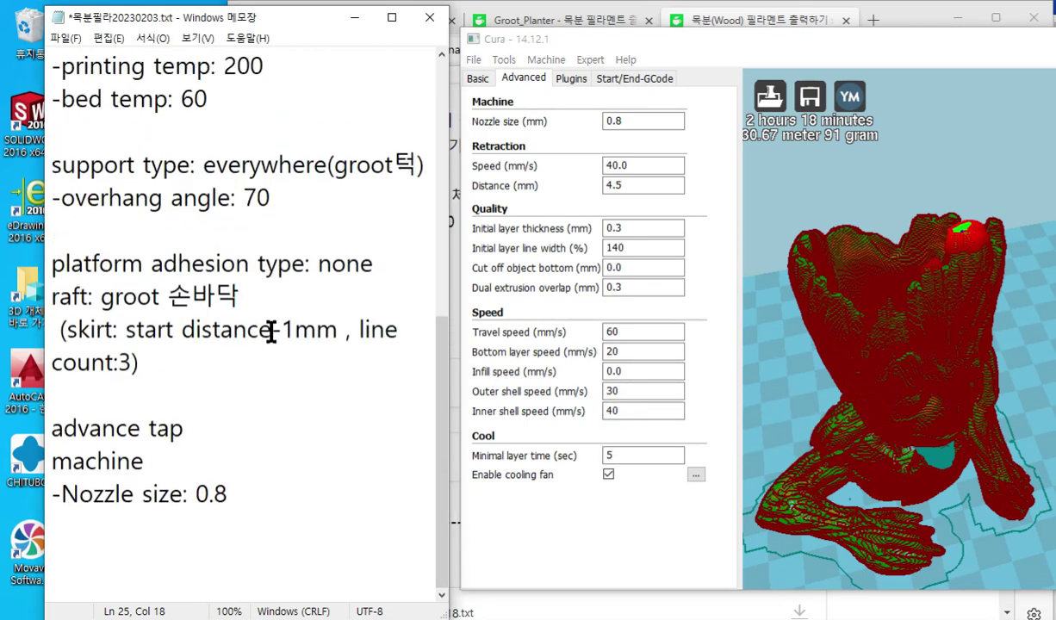
pyautogui.scroll(1, 272, 331)
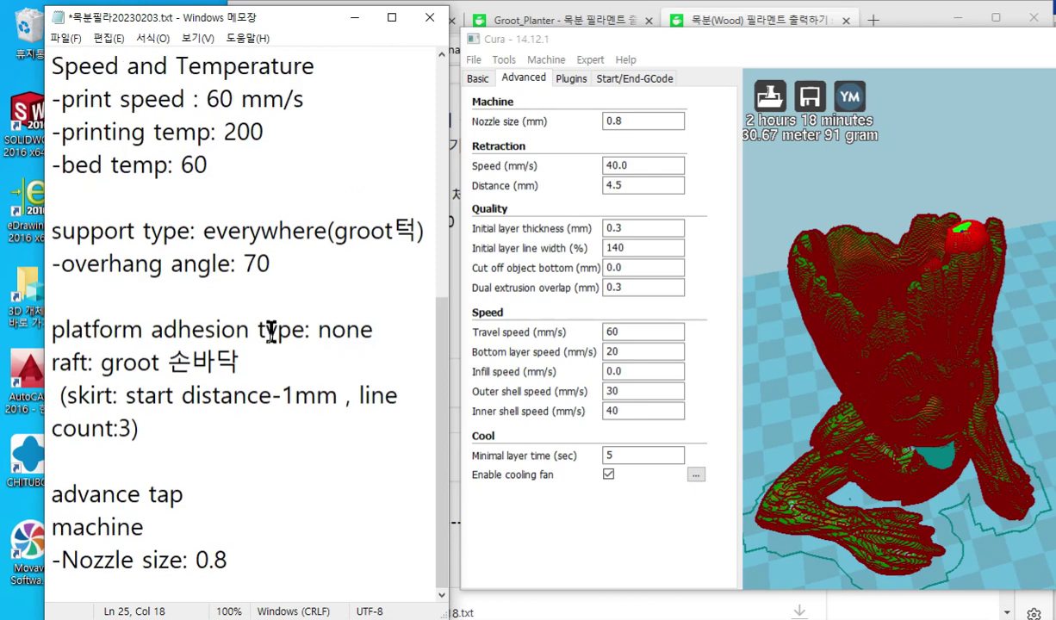
pyautogui.moveTo(524, 39); pyautogui.dragTo(466, 29)
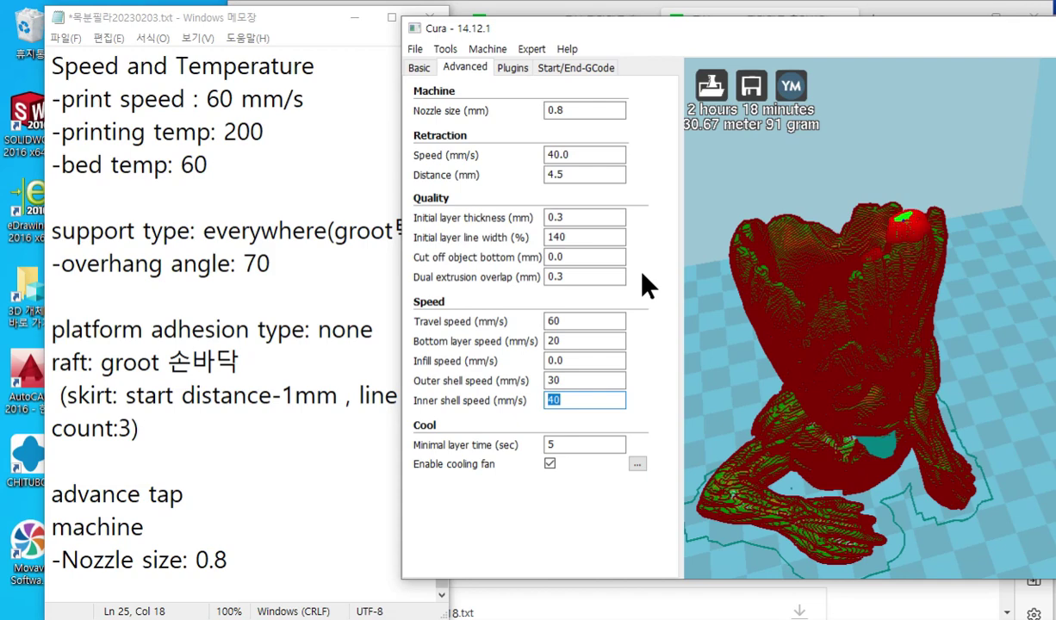
# - Start saving the current slicer profile and open the personal folder on the Desktop as its destination
pyautogui.click(414, 48)
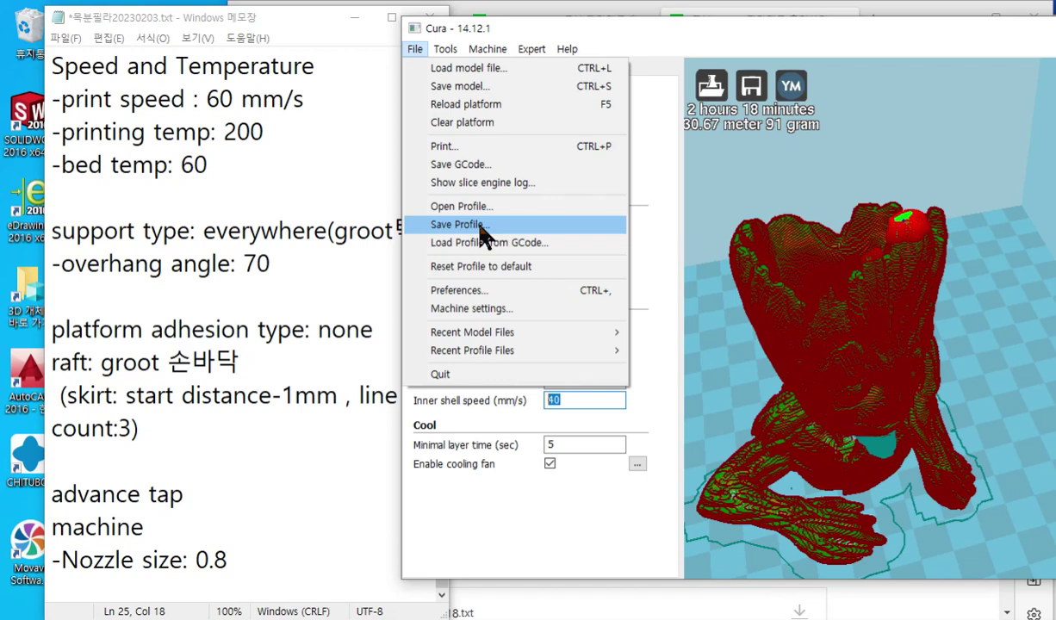
pyautogui.click(525, 226)
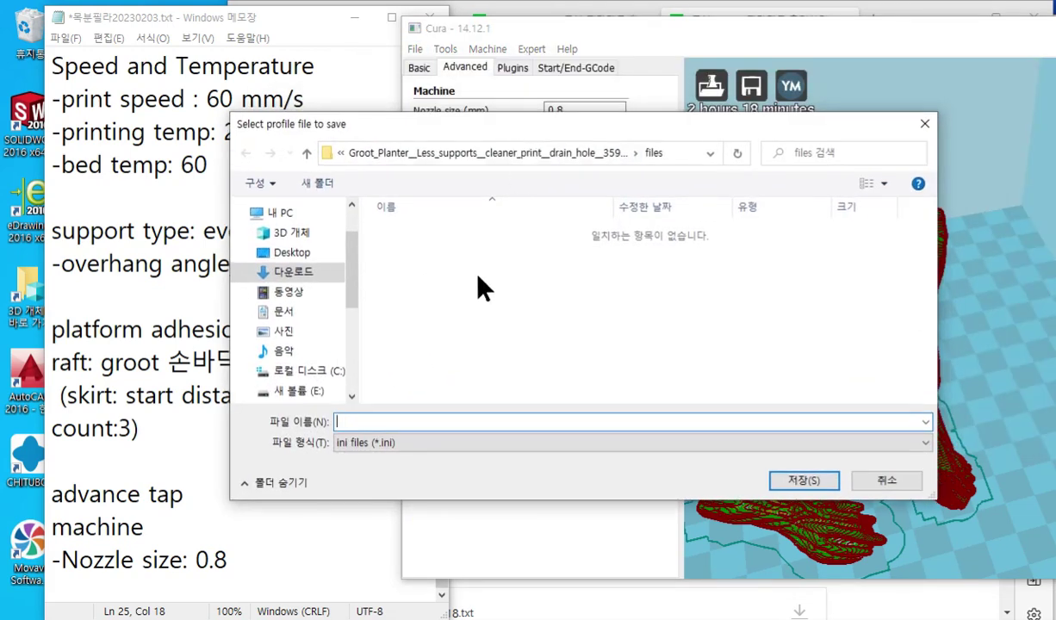
pyautogui.click(291, 252)
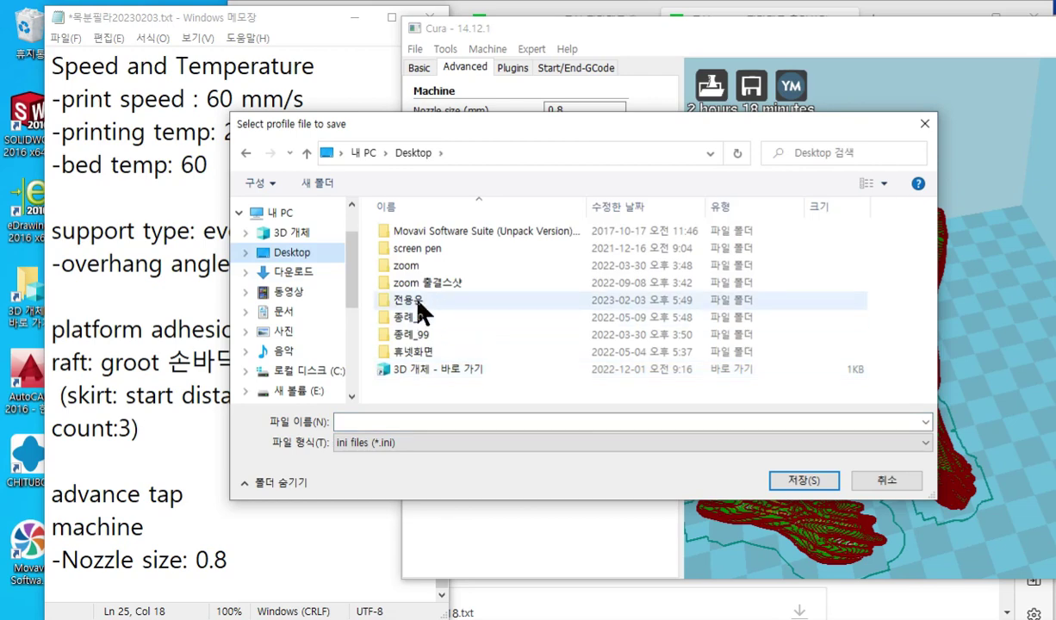
pyautogui.doubleClick(483, 291)
# - Look through the subfolders and existing profile files in the destination folder
pyautogui.scroll(-15, 523, 343)
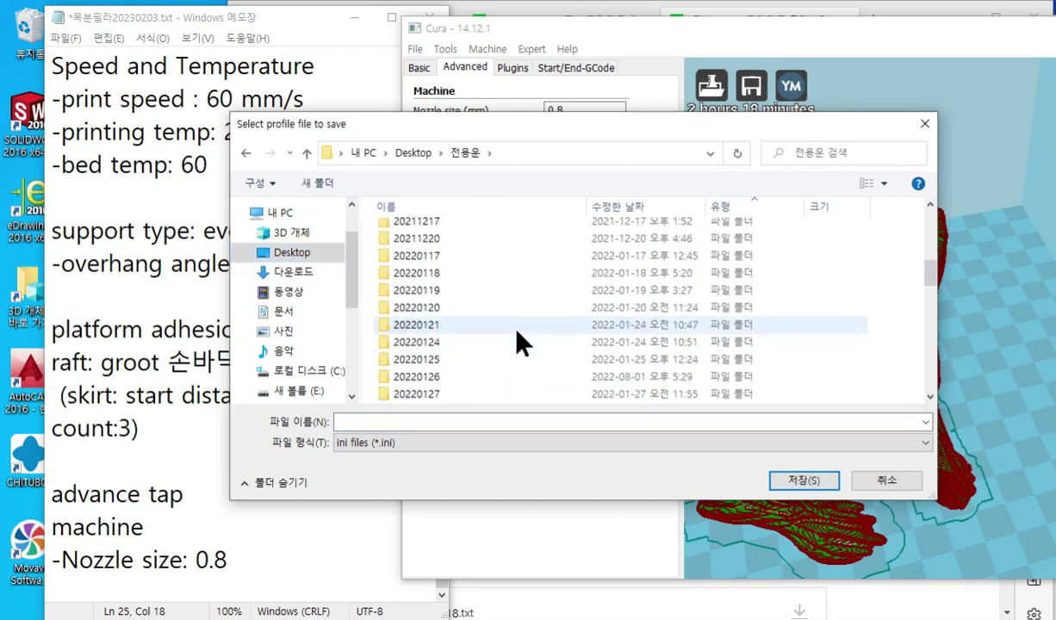
pyautogui.scroll(3, 523, 343)
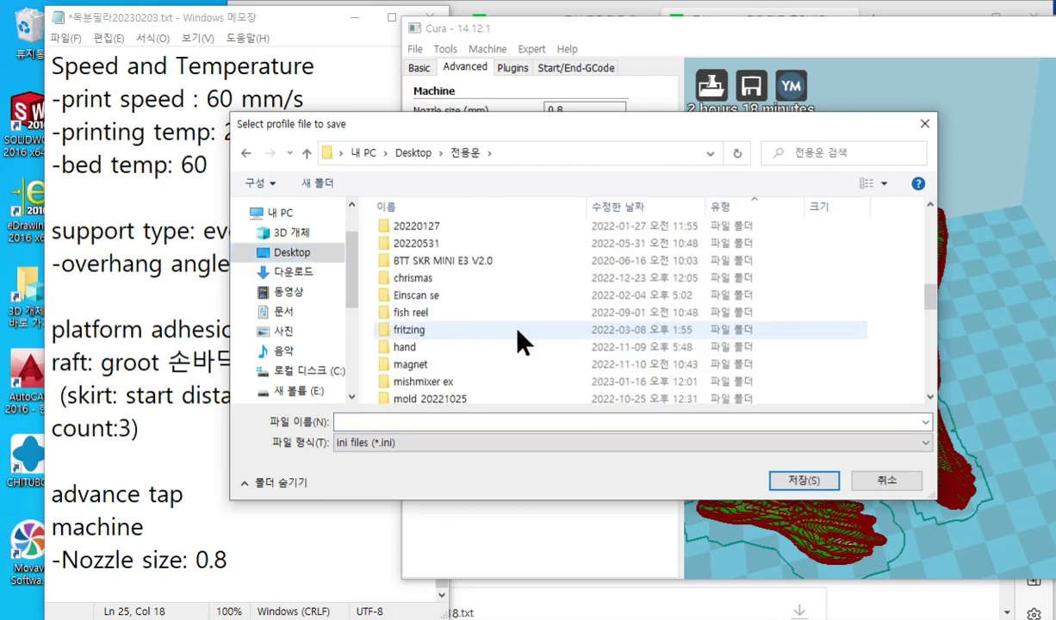
pyautogui.scroll(-4, 523, 343)
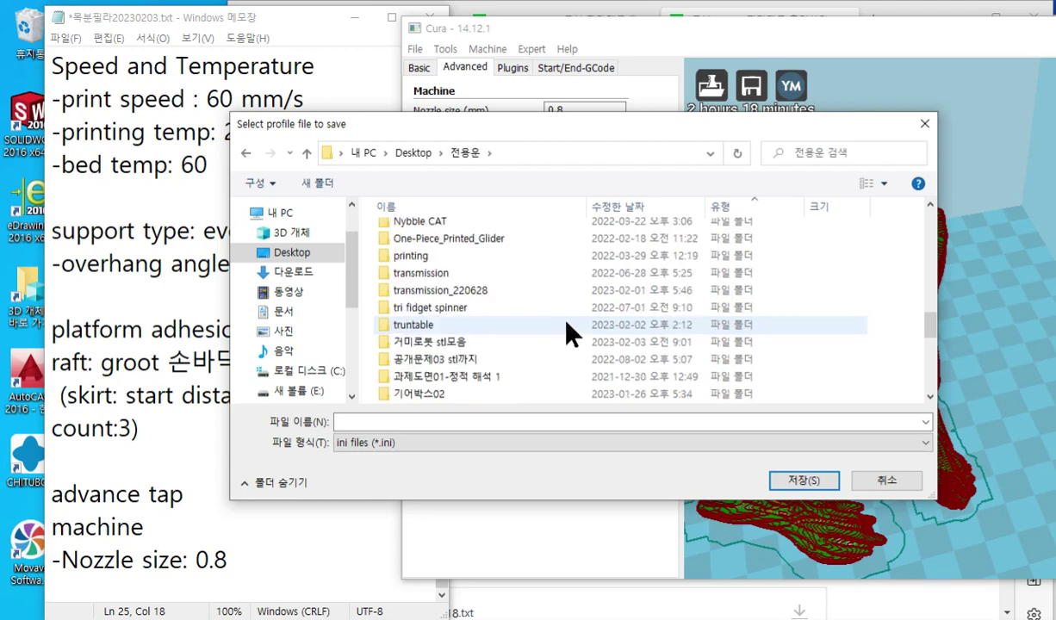
pyautogui.scroll(-4, 550, 309)
pyautogui.scroll(-3, 550, 309)
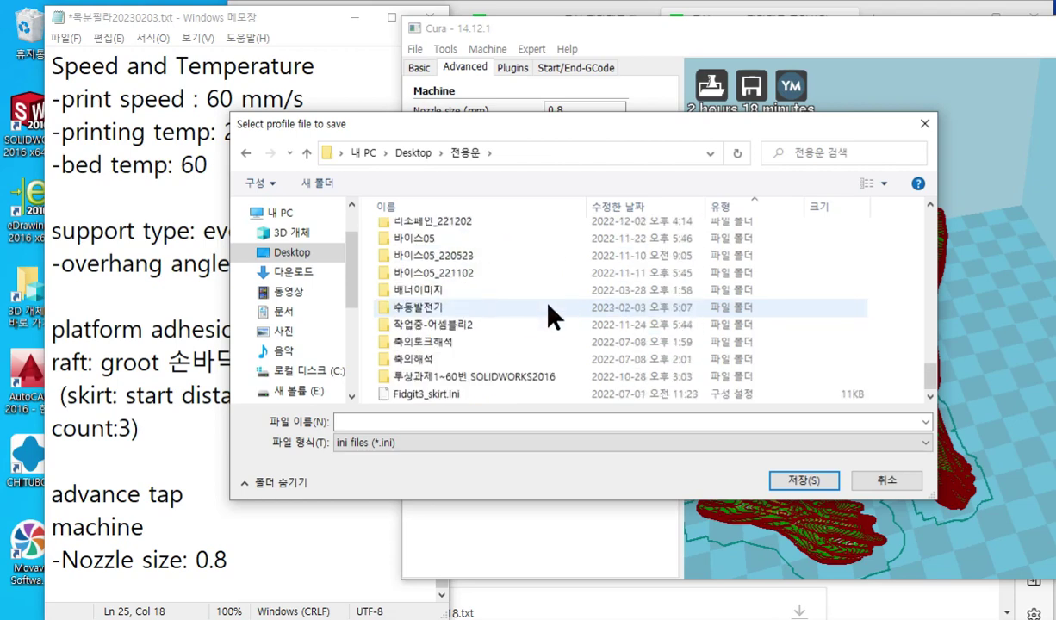
pyautogui.scroll(8, 549, 308)
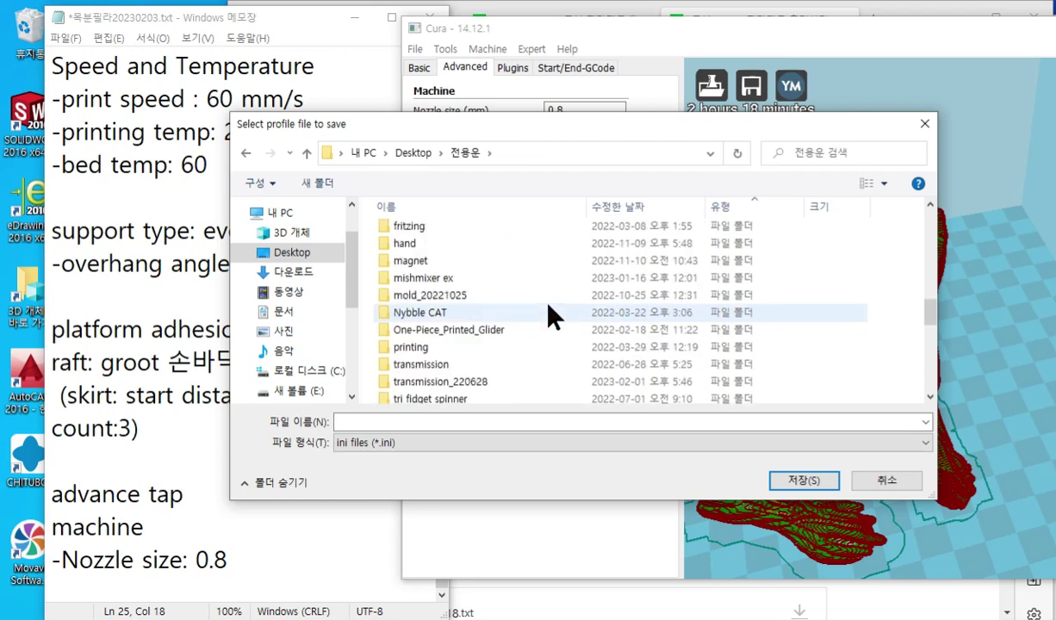
pyautogui.scroll(2, 549, 317)
pyautogui.scroll(-2, 550, 317)
pyautogui.scroll(5, 552, 317)
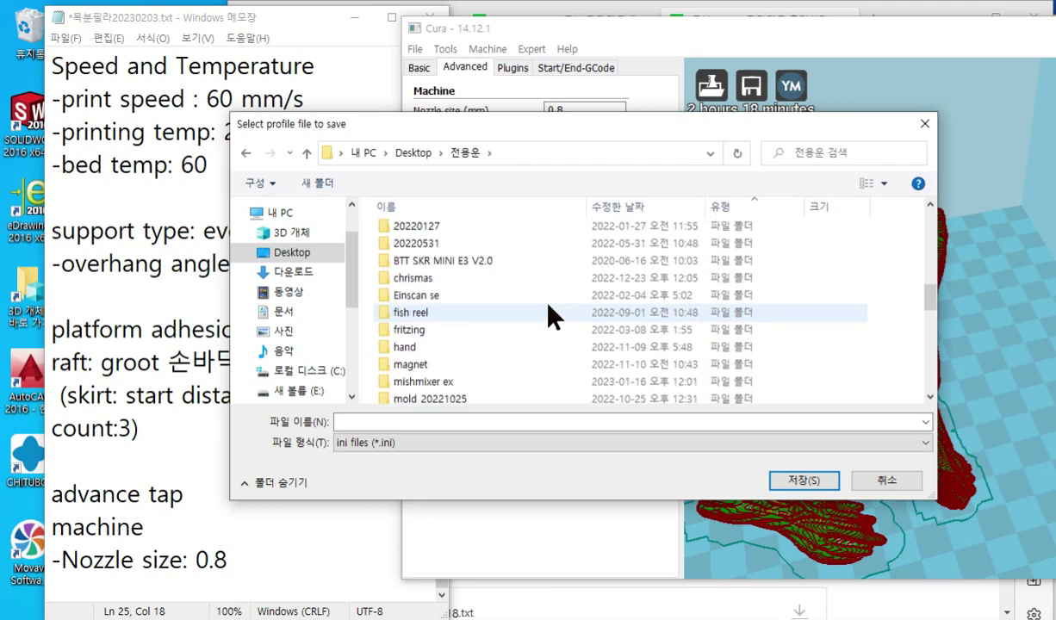
pyautogui.scroll(-9, 551, 317)
pyautogui.scroll(-3, 551, 317)
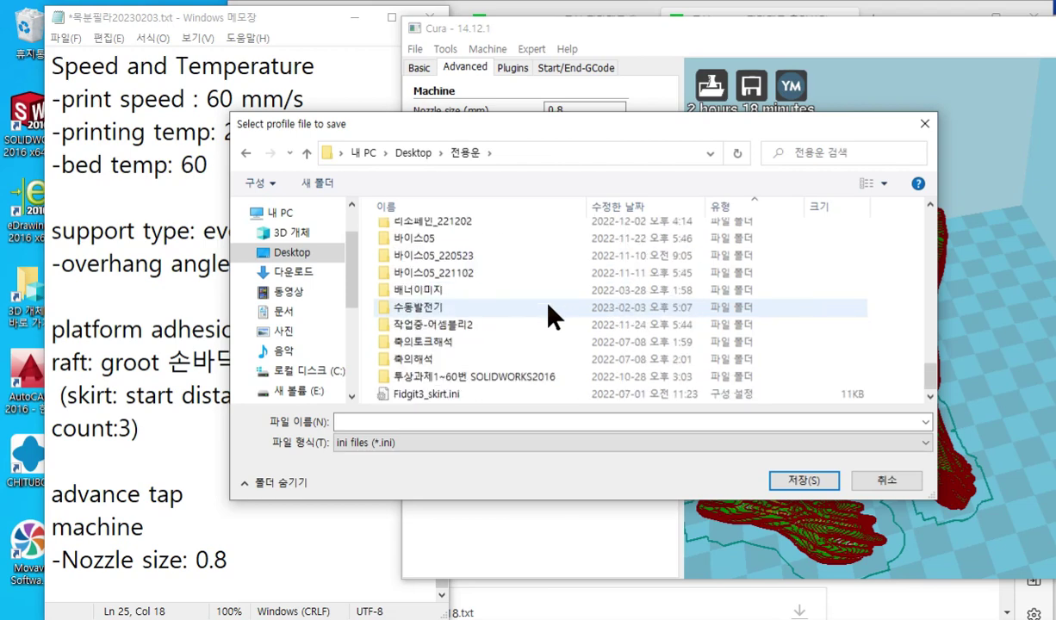
# - Name the profile wood_groot and save it as an ini file in the personal Desktop folder
pyautogui.click(439, 422)
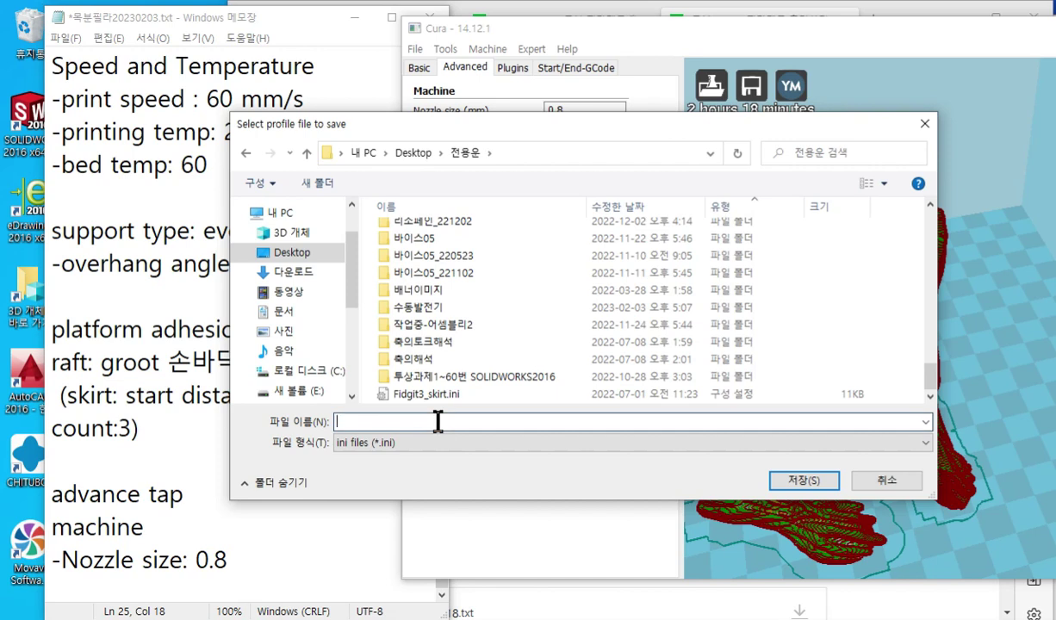
pyautogui.write('wood')
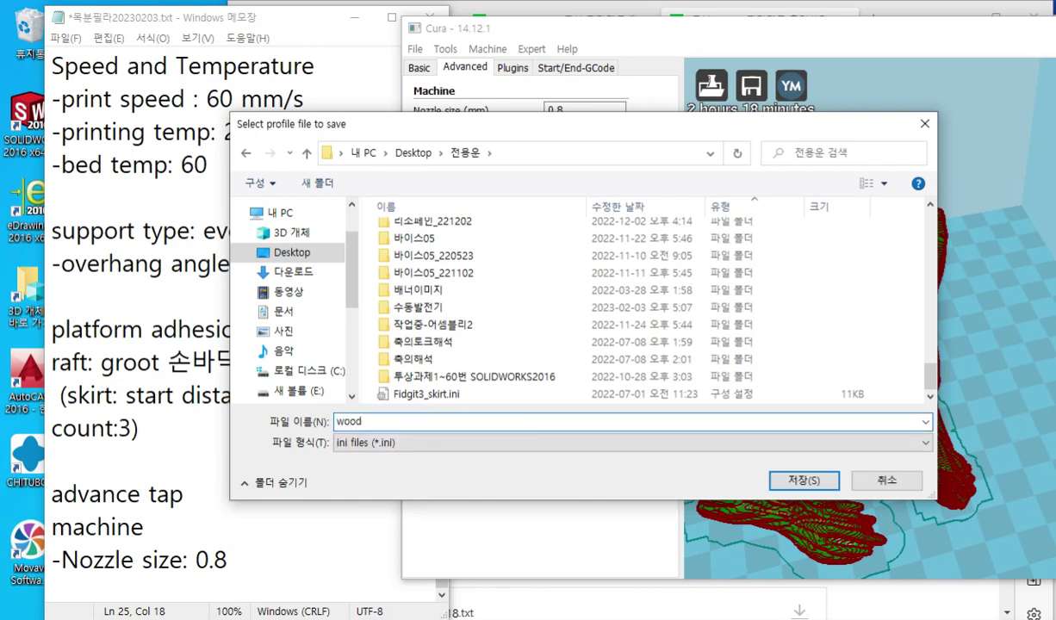
pyautogui.write('_groot')
pyautogui.press('Return')
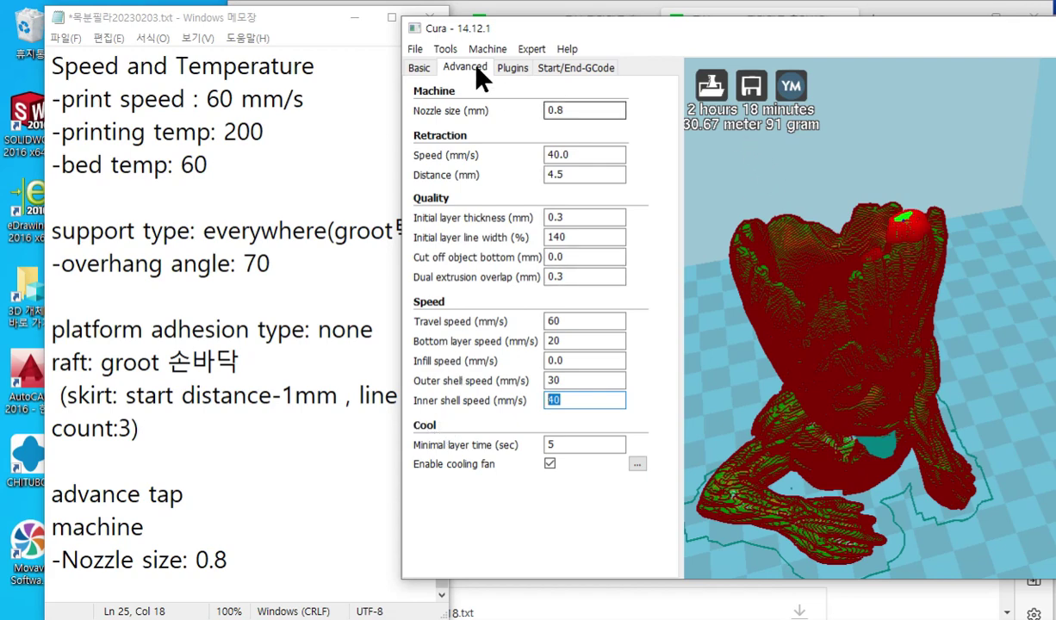
# - Save the 3D model as a mesh file named groot_wood in the personal folder on the Desktop
pyautogui.click(414, 49)
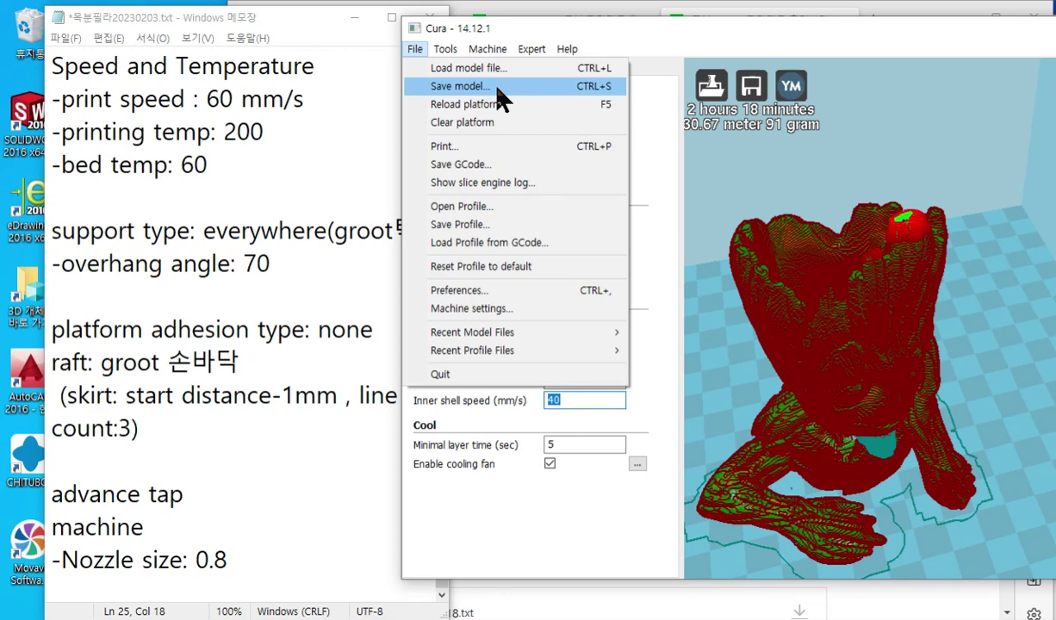
pyautogui.click(497, 89)
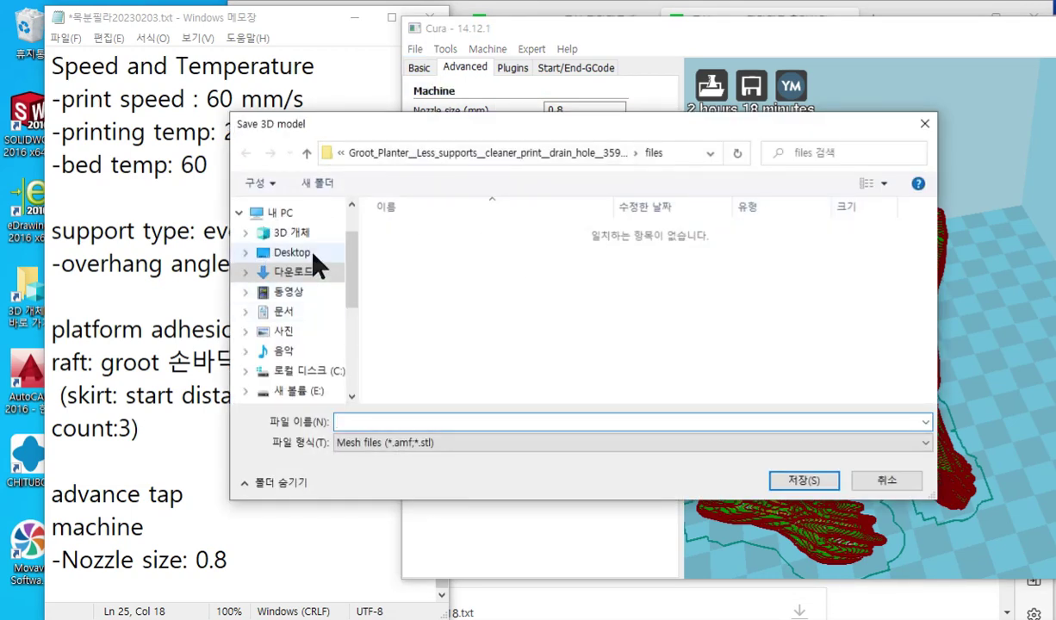
pyautogui.click(308, 258)
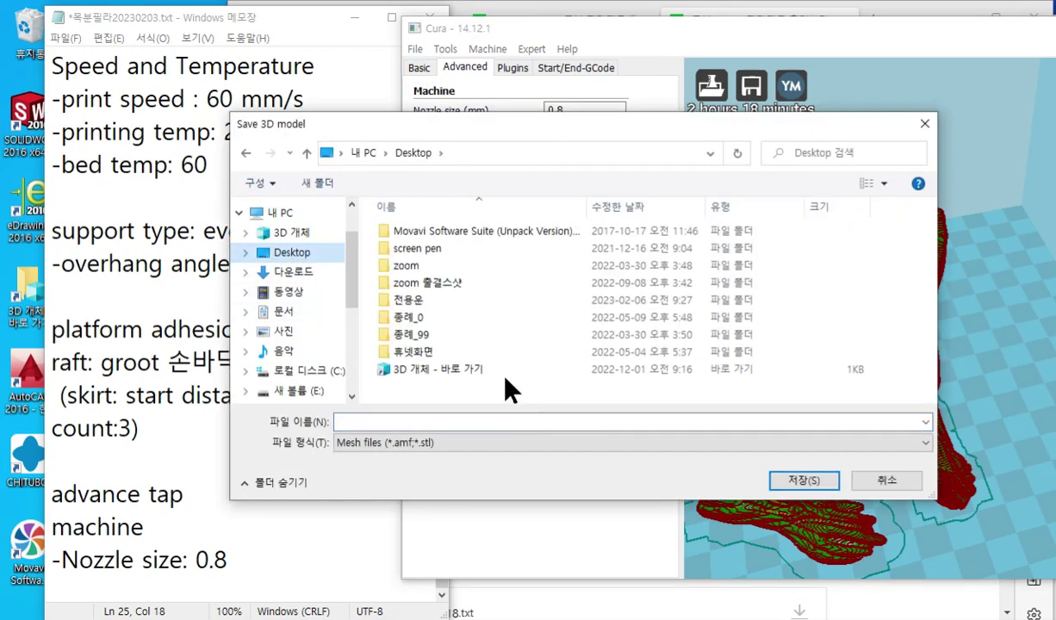
pyautogui.doubleClick(420, 300)
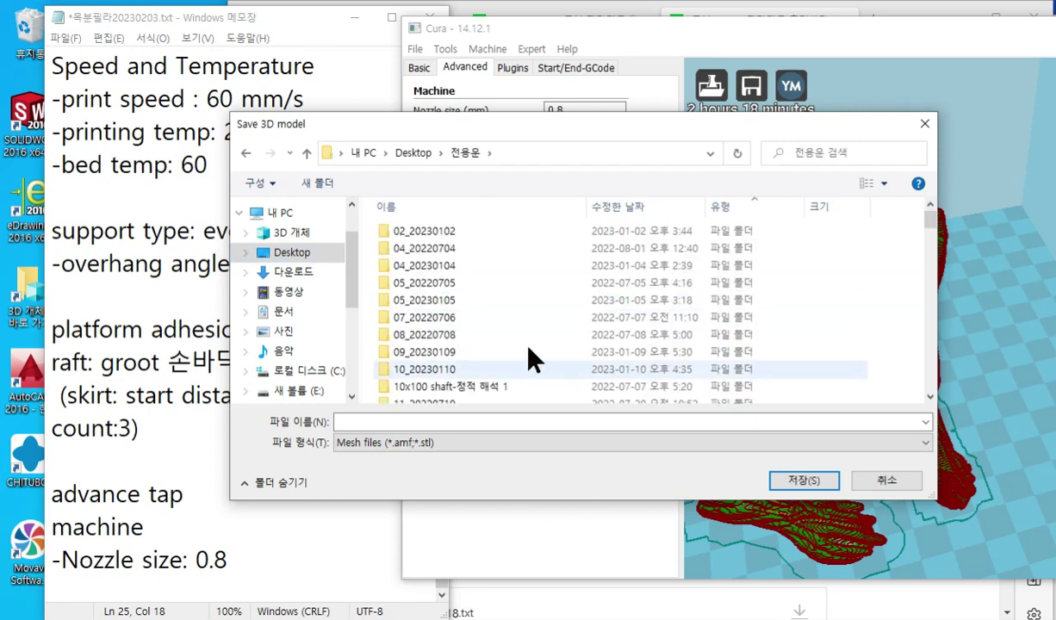
pyautogui.click(388, 419)
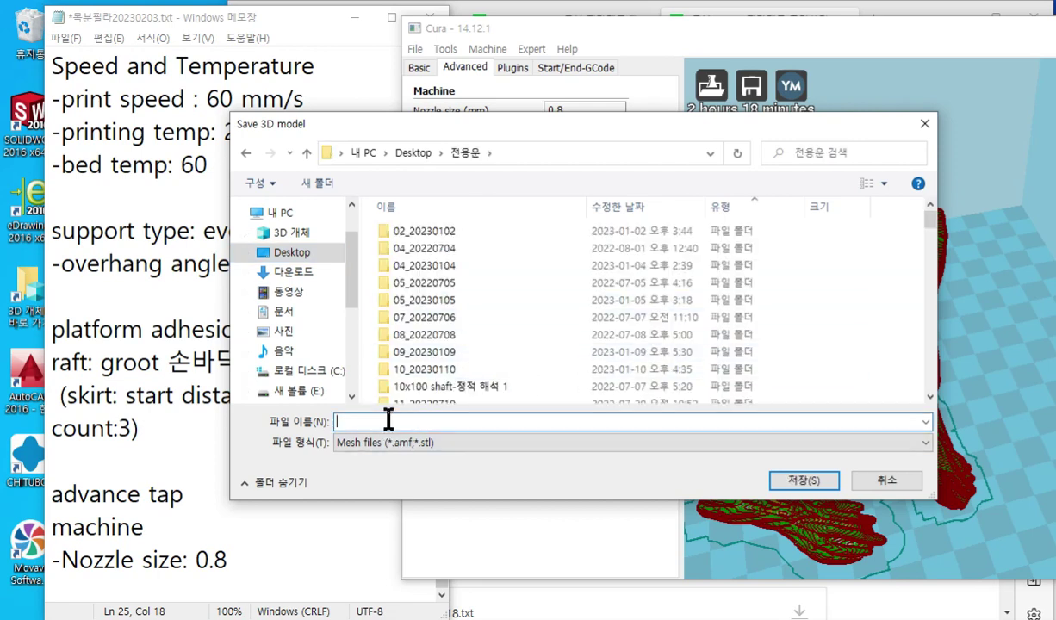
pyautogui.write('g')
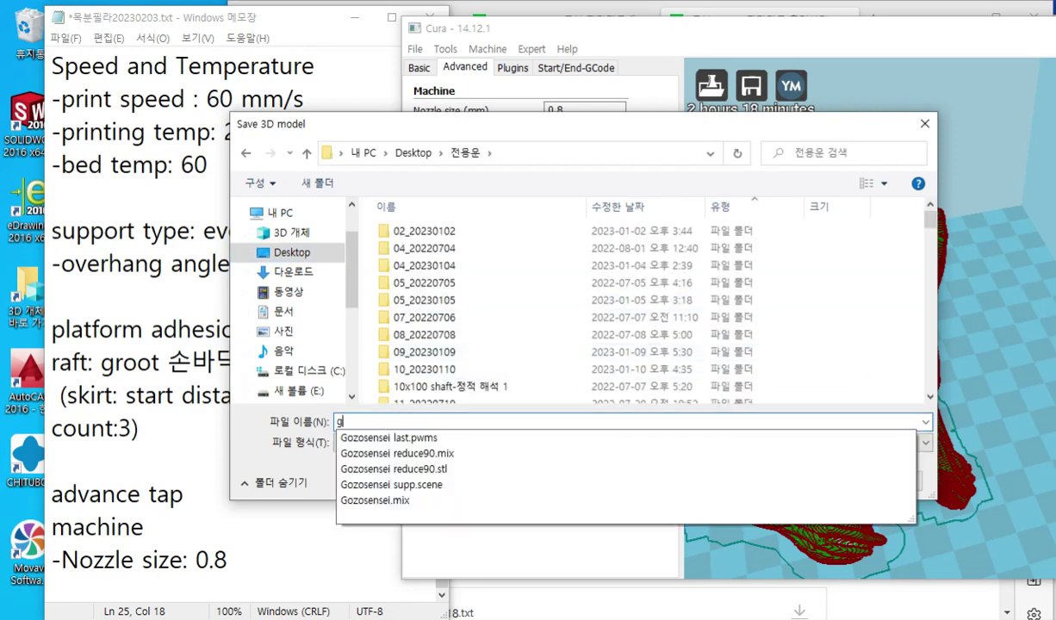
pyautogui.write('root')
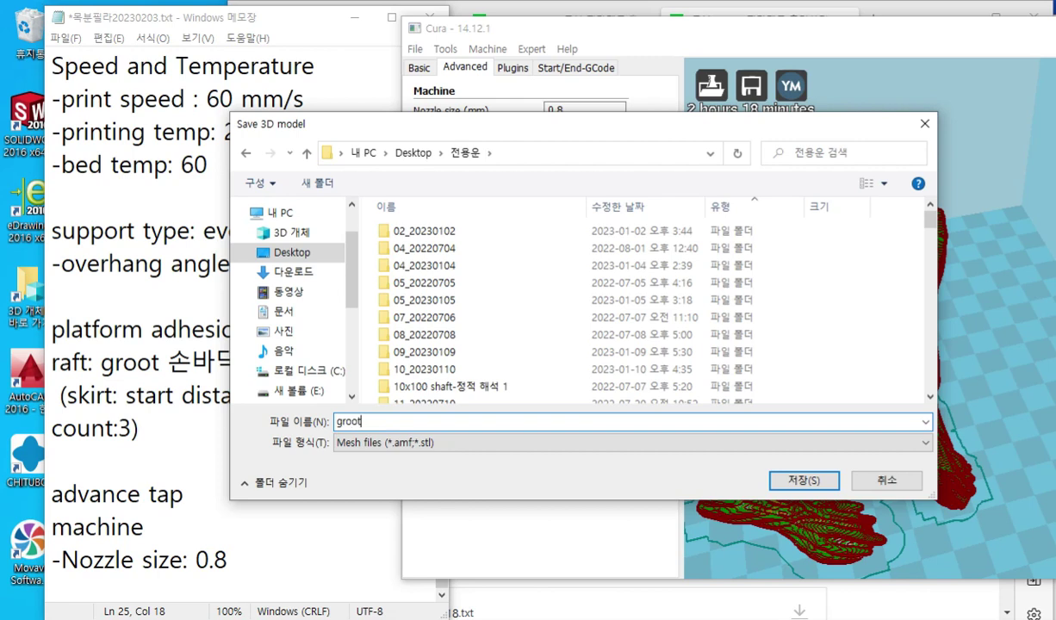
pyautogui.write('_wood')
pyautogui.press('Return')
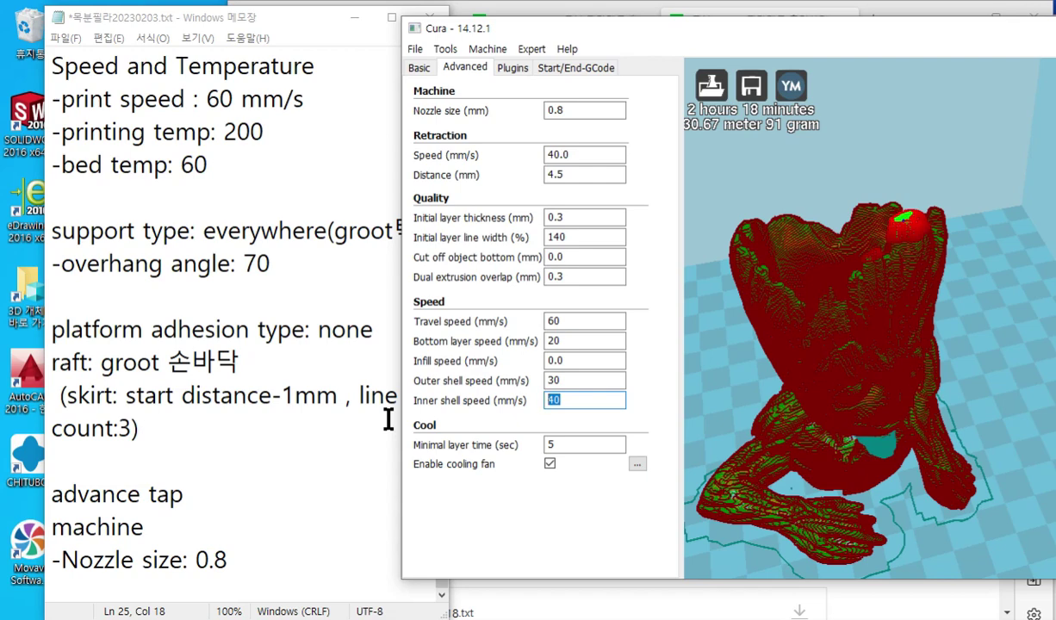
# - Start saving the G-code and open the personal folder on the Desktop as its destination
pyautogui.click(415, 49)
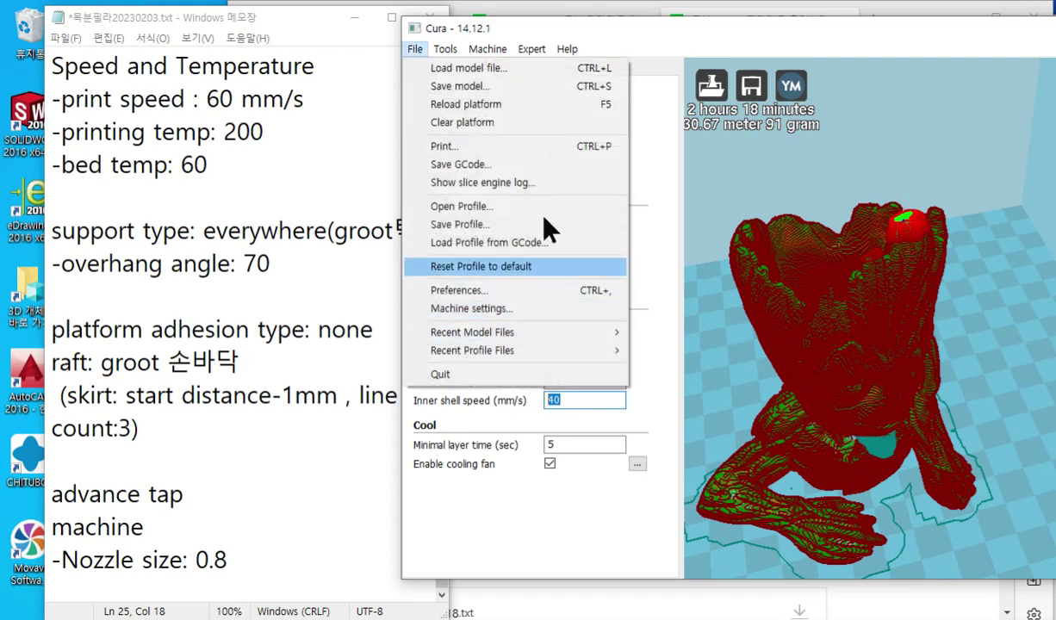
pyautogui.click(495, 163)
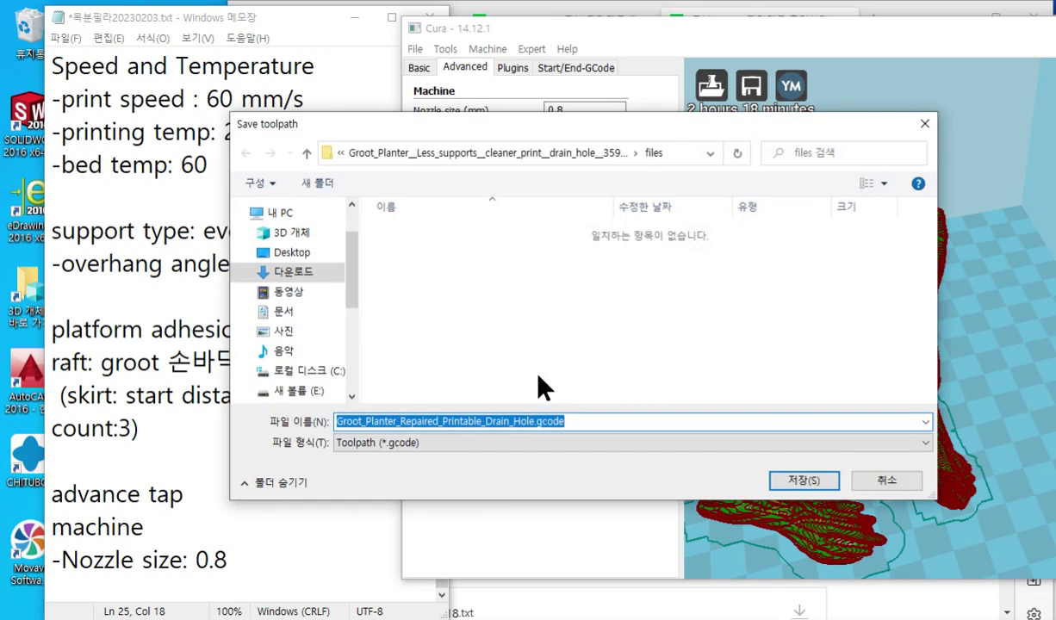
pyautogui.click(292, 252)
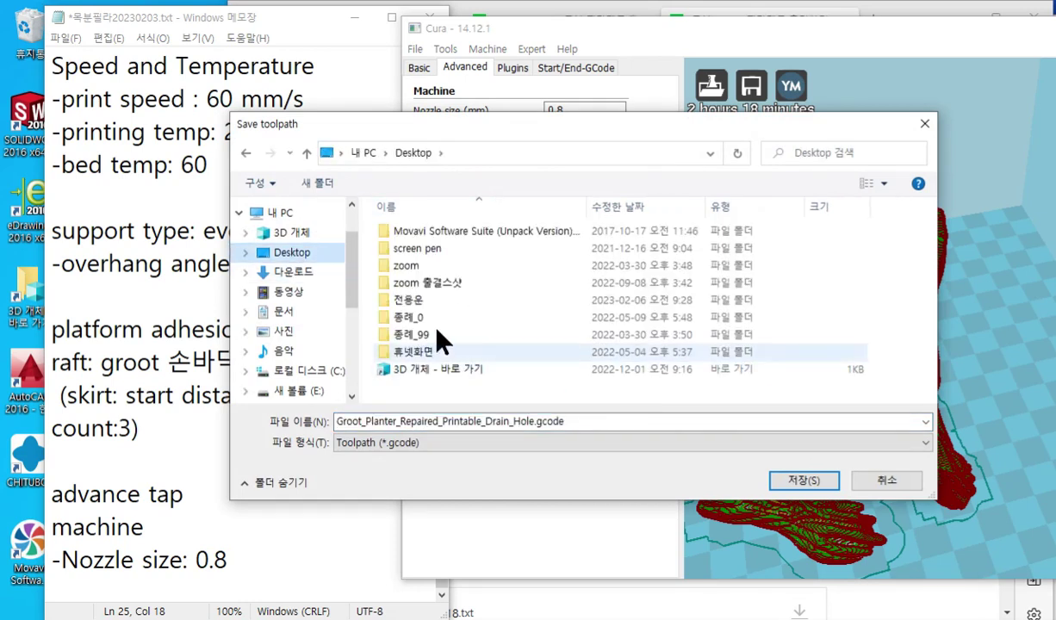
pyautogui.doubleClick(409, 300)
# - Shorten the suggested toolpath file name to Groot_Drain_Hole.gcode by removing "Planter_Repaired_Printable_"
pyautogui.doubleClick(461, 422)
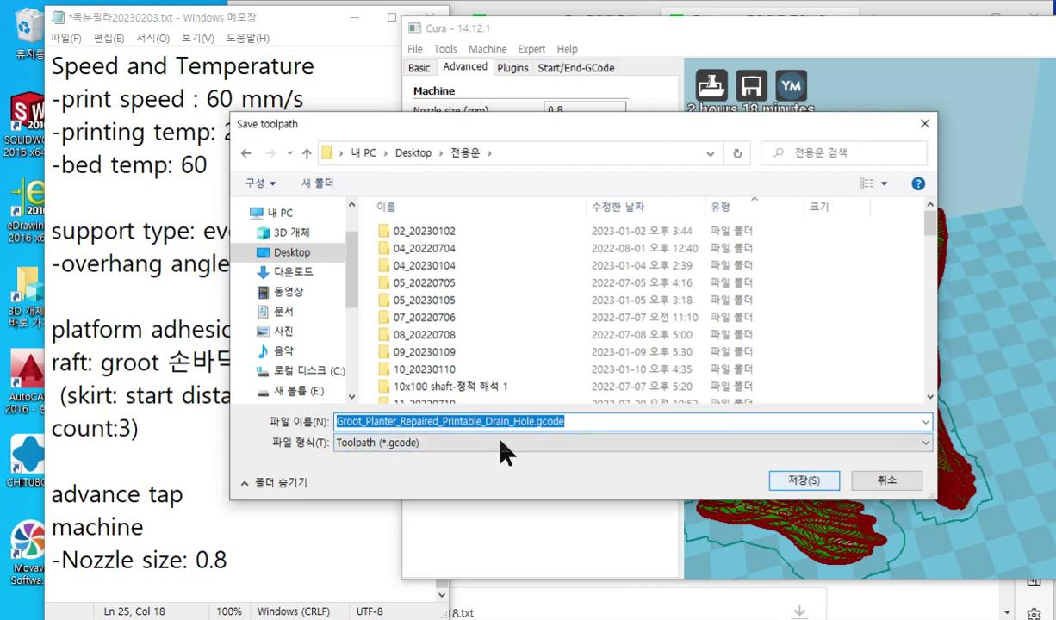
pyautogui.click(362, 422)
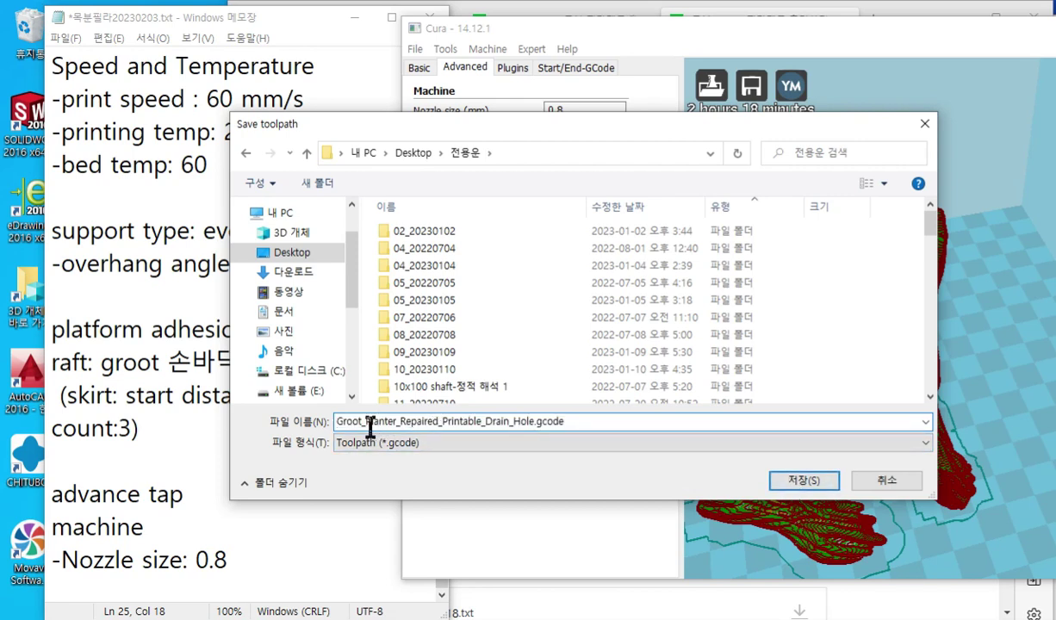
pyautogui.moveTo(367, 422); pyautogui.dragTo(485, 428)
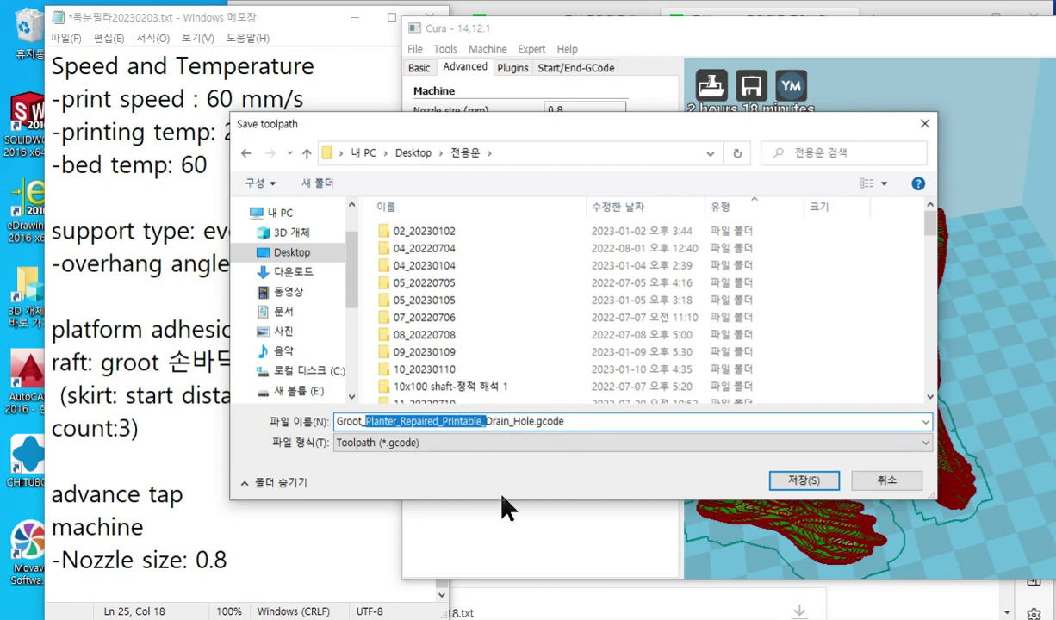
pyautogui.press('BackSpace')
# - Add "_wood" after "Hole" in the toolpath file name and save the G-code file
pyautogui.press('Right')
pyautogui.press('Right')
pyautogui.press('Right')
pyautogui.press('Right')
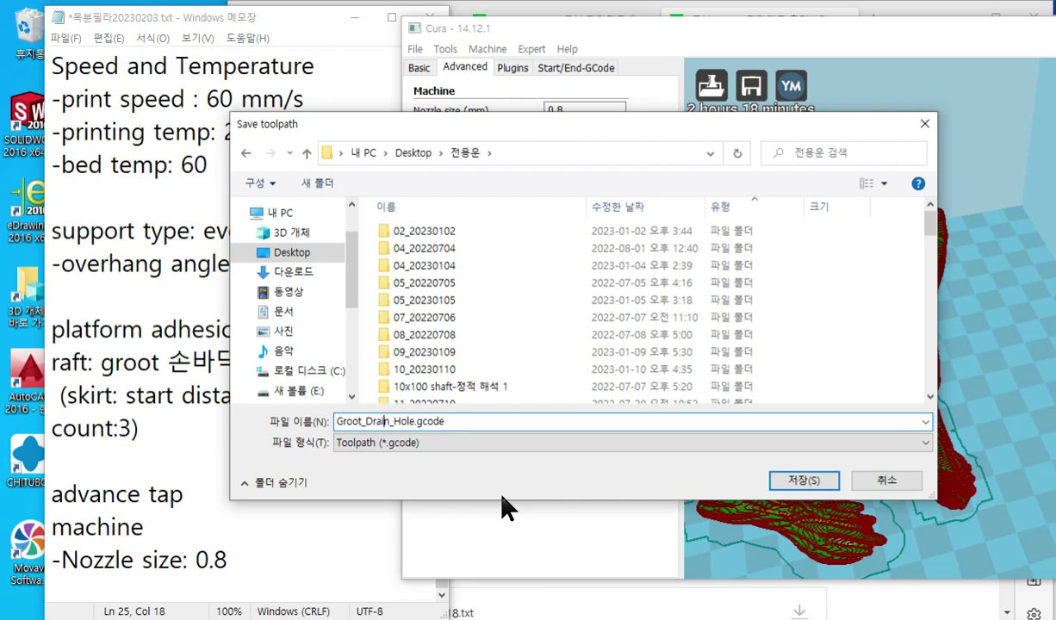
pyautogui.press('Right')
pyautogui.press('Right')
pyautogui.press('Right')
pyautogui.press('Right')
pyautogui.press('Right')
pyautogui.press('Right')
pyautogui.write('_wood')
pyautogui.press('Return')
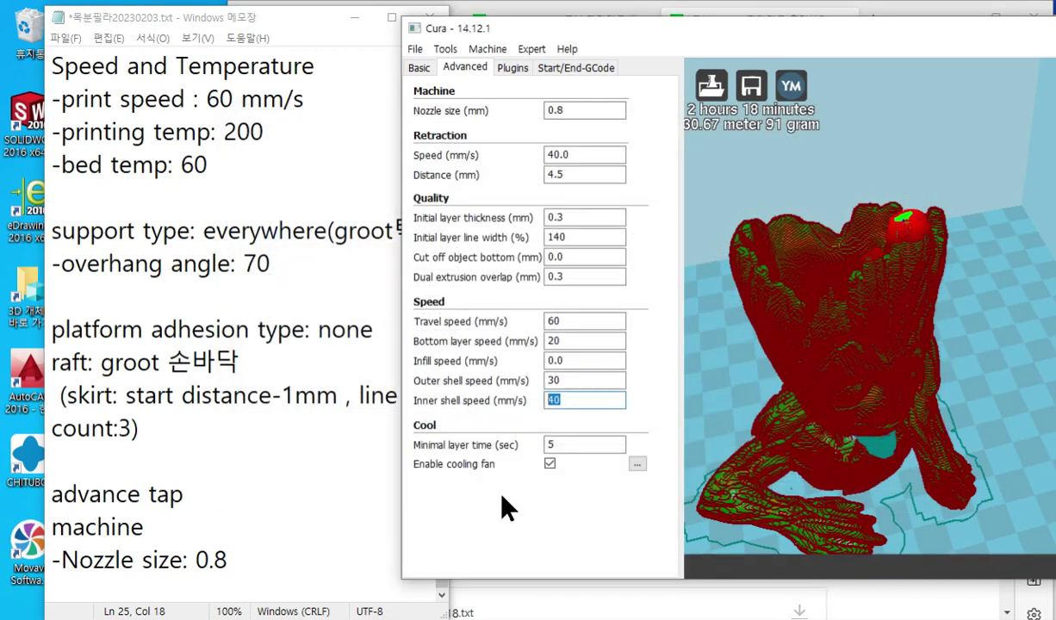